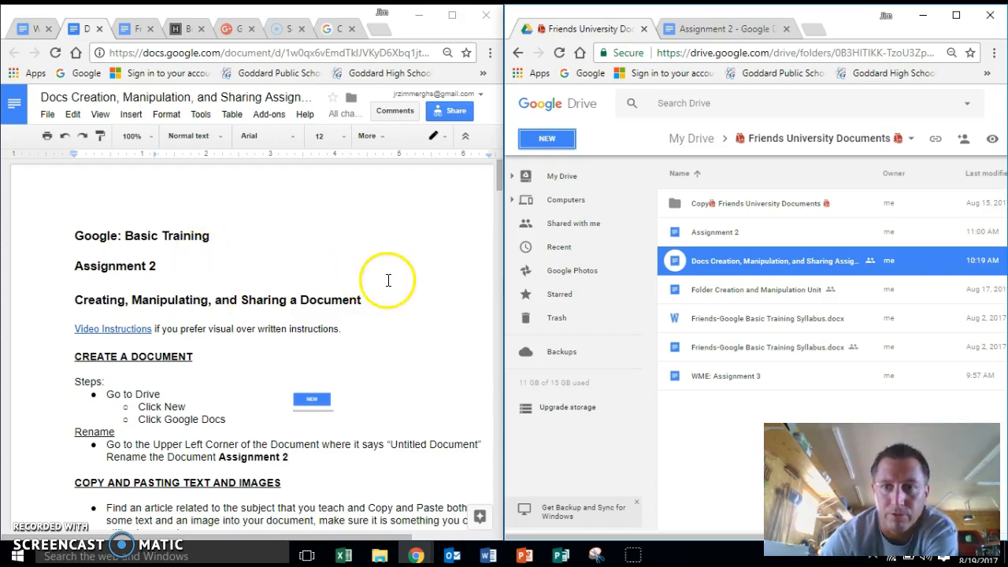
Open the "Copy Friends University Documents" folder and show the options for creating a new file in it.
left_click(731, 207)
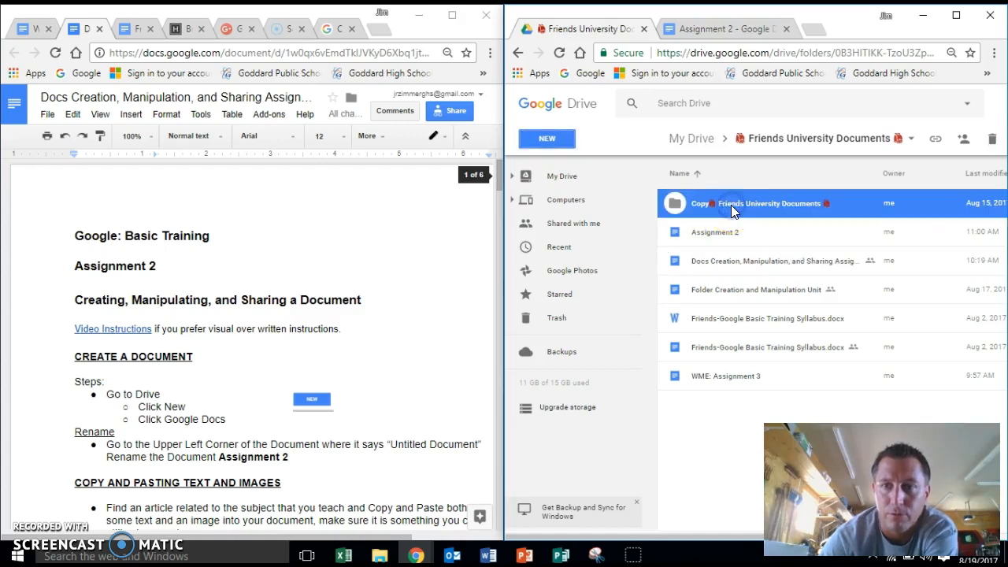
double_click(730, 205)
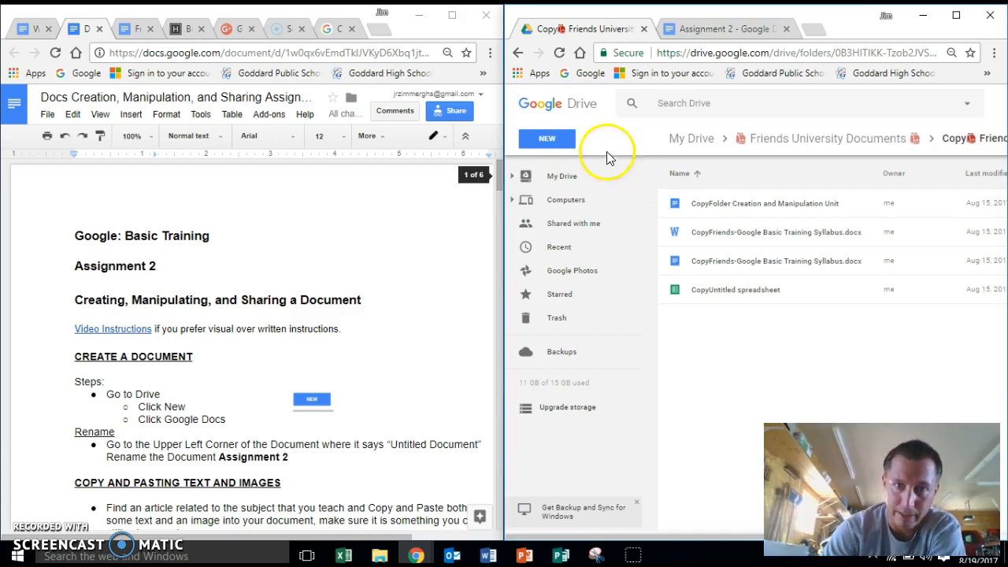
left_click(562, 140)
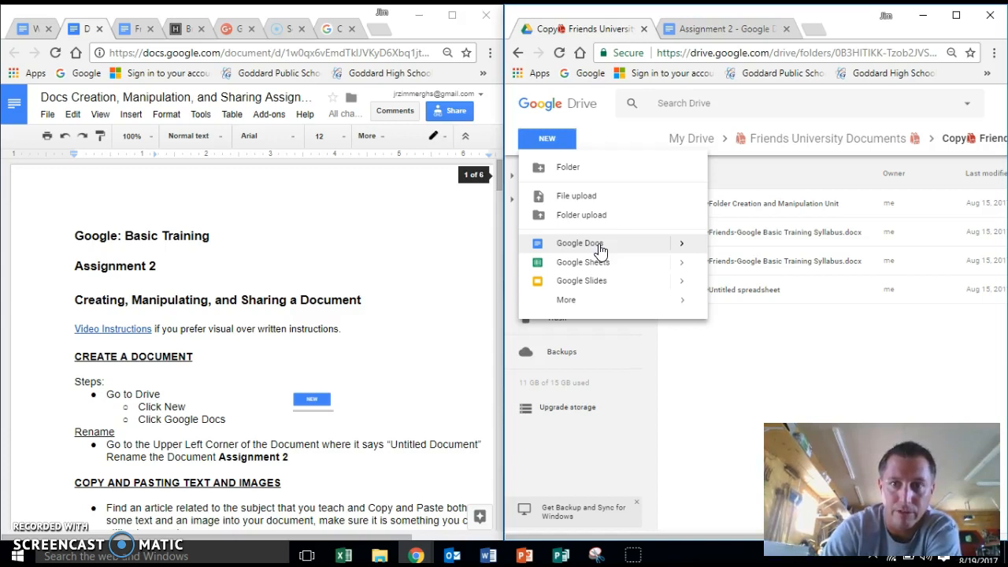
Display the Assignment 2 document and select the opening paragraph of the Harvard Law Review class-actions article.
left_click(717, 29)
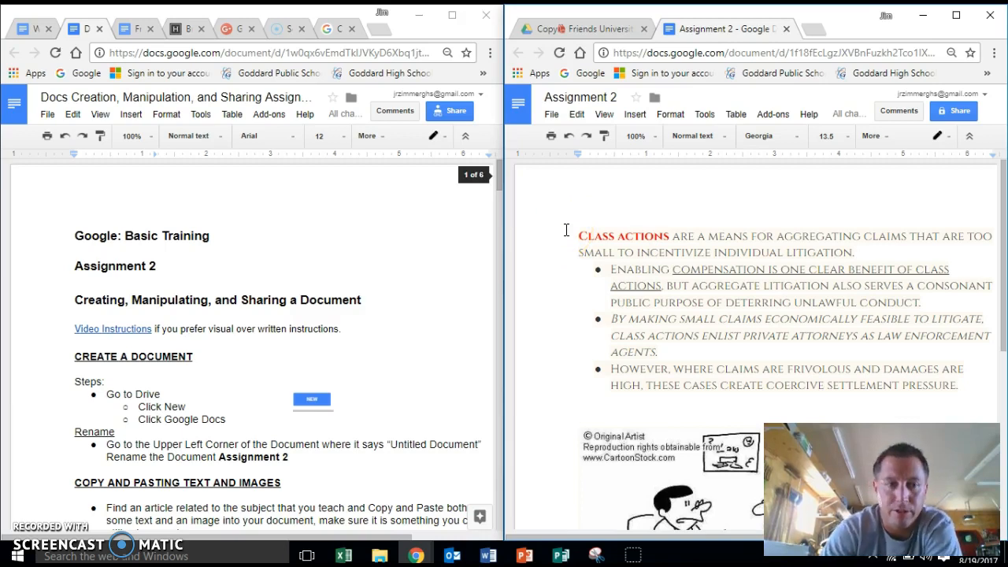
scroll(157, 398, "down", 2)
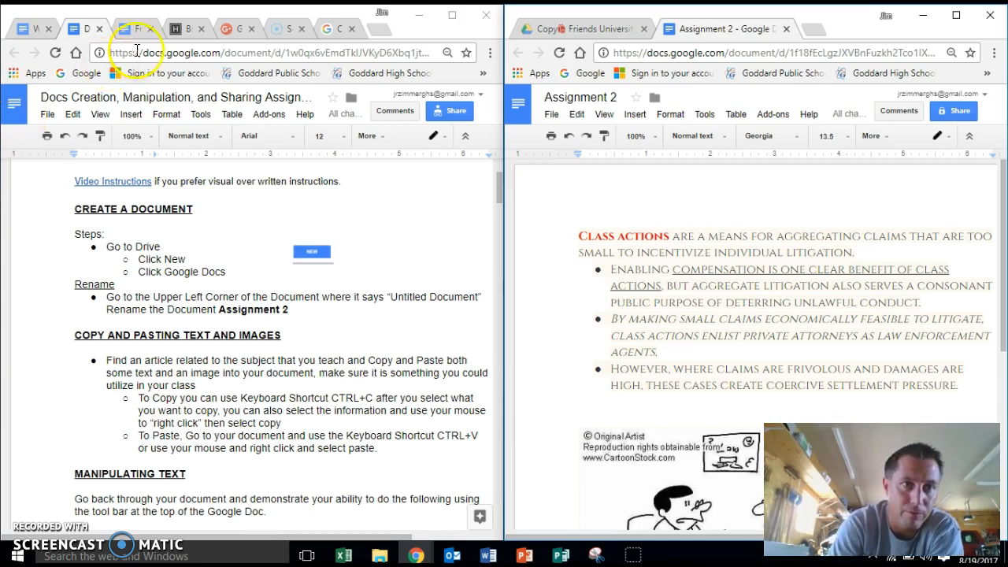
left_click(176, 30)
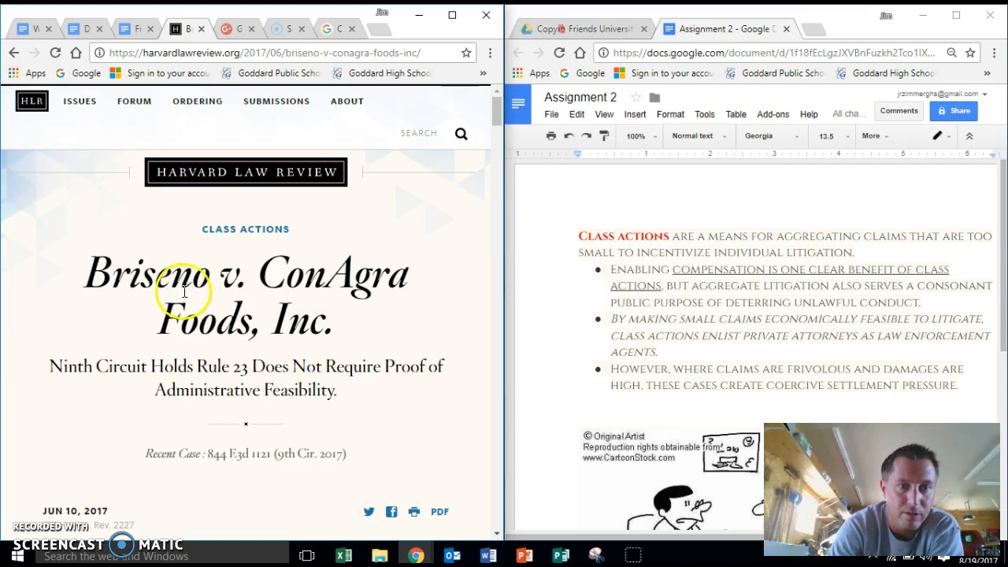
scroll(247, 287, "down", 4)
triple_click(249, 297)
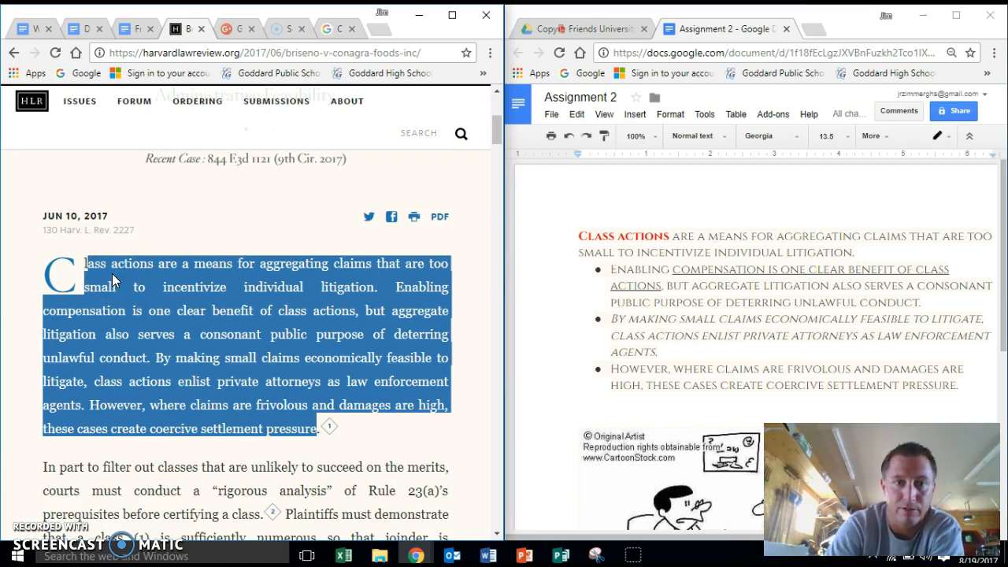
scroll(108, 274, "up", 1)
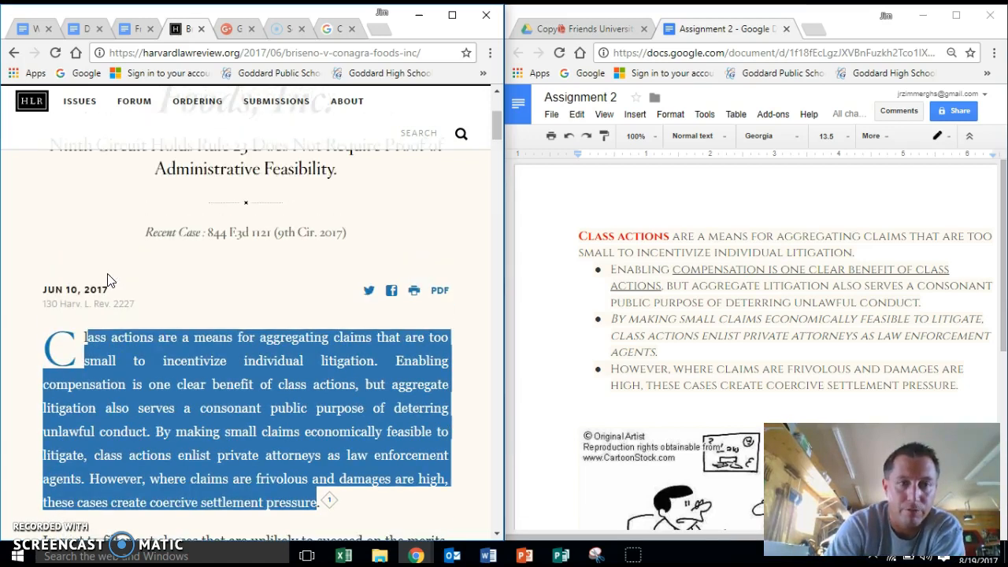
scroll(108, 280, "up", 1)
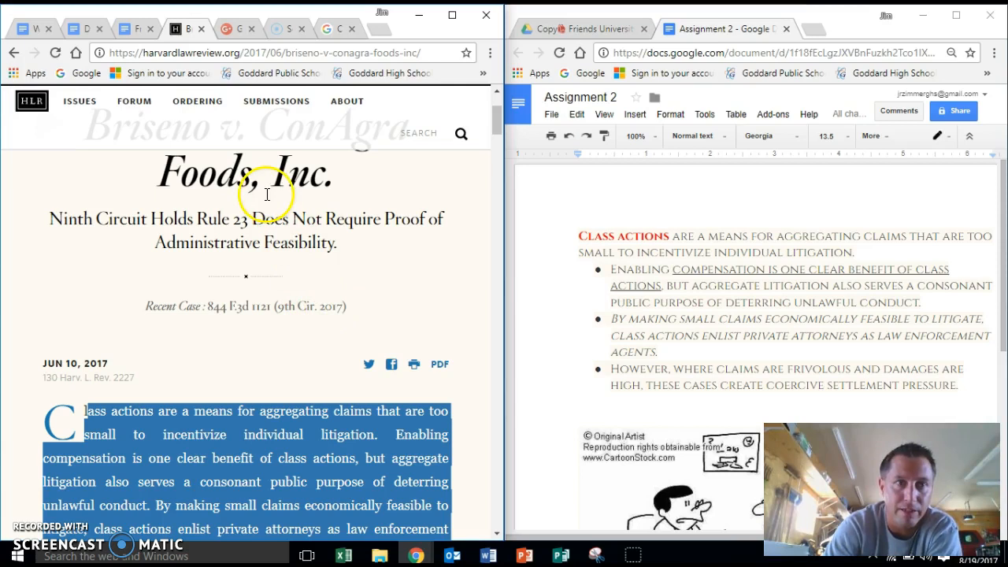
Show the copy options for the class-action cartoon in the image results and the paste options in the Assignment 2 document.
left_click(337, 30)
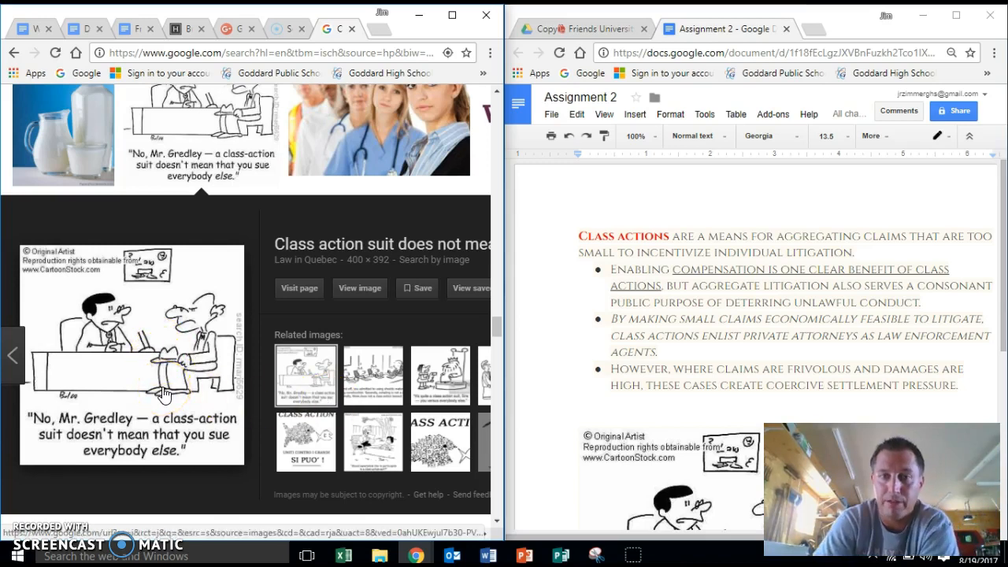
right_click(124, 376)
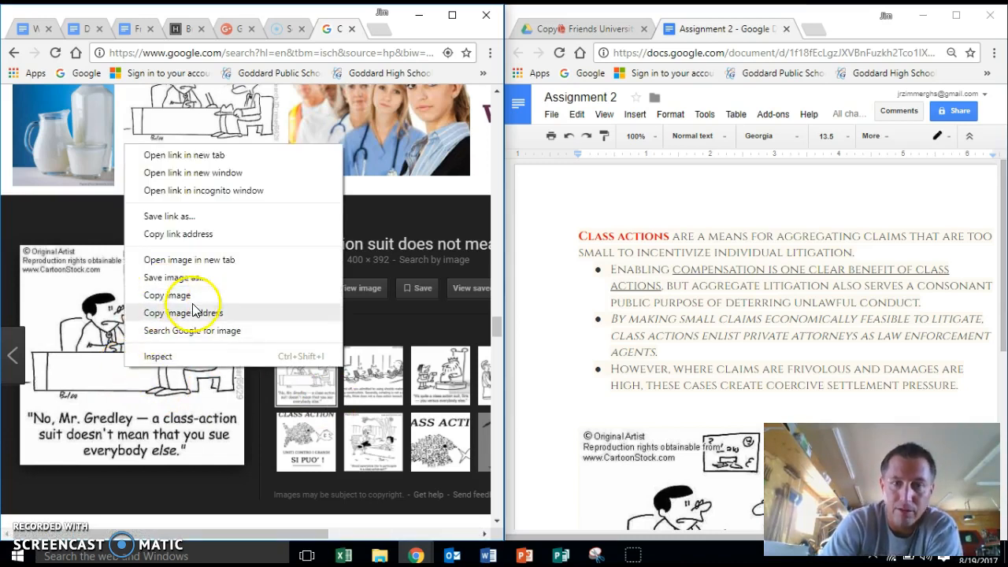
left_click(627, 469)
scroll(628, 471, "down", 2)
right_click(627, 469)
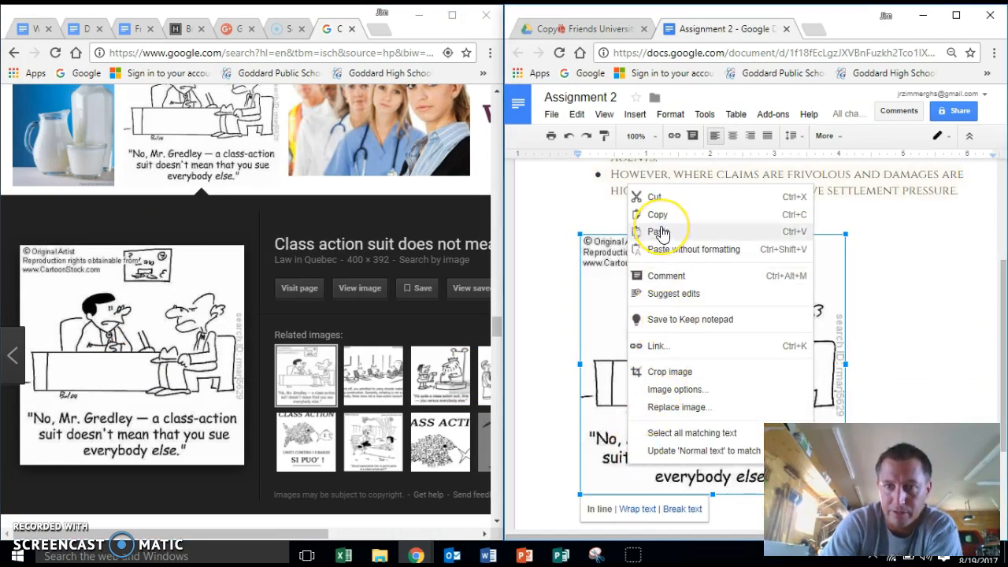
left_click(558, 384)
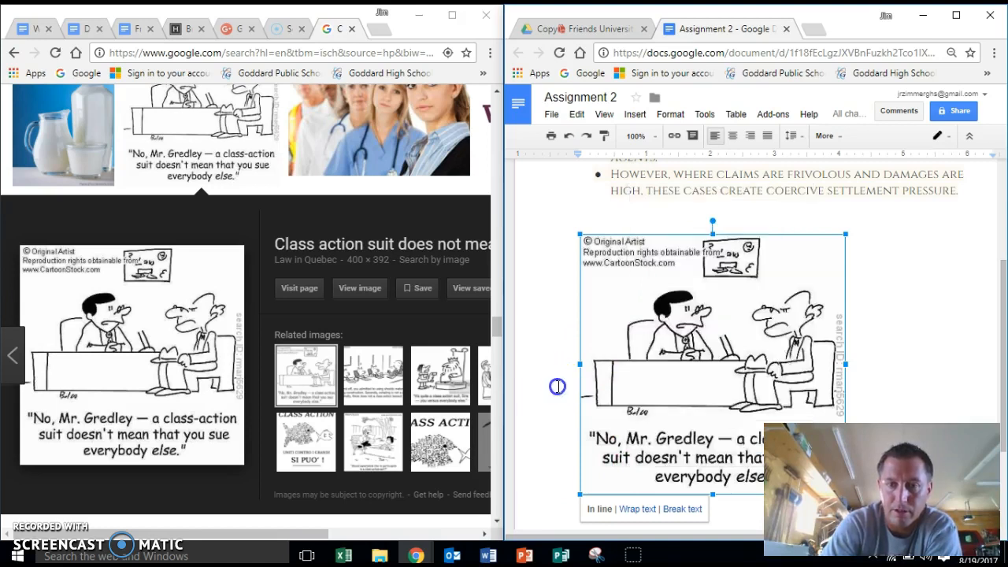
scroll(558, 386, "up", 2)
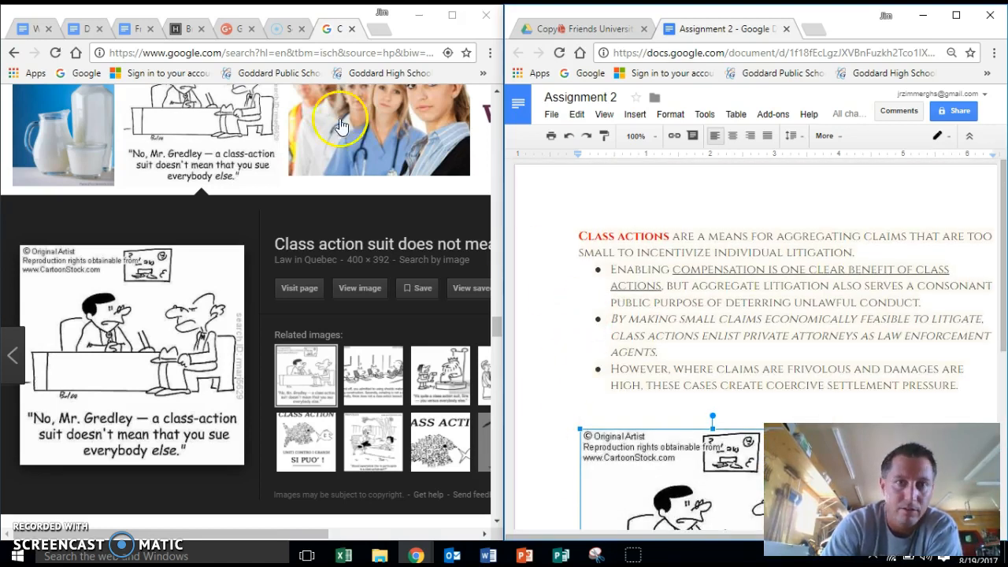
Reselect the Harvard Law Review article's opening paragraph up to "settlement pressure." and bring up its copy option.
left_click(177, 30)
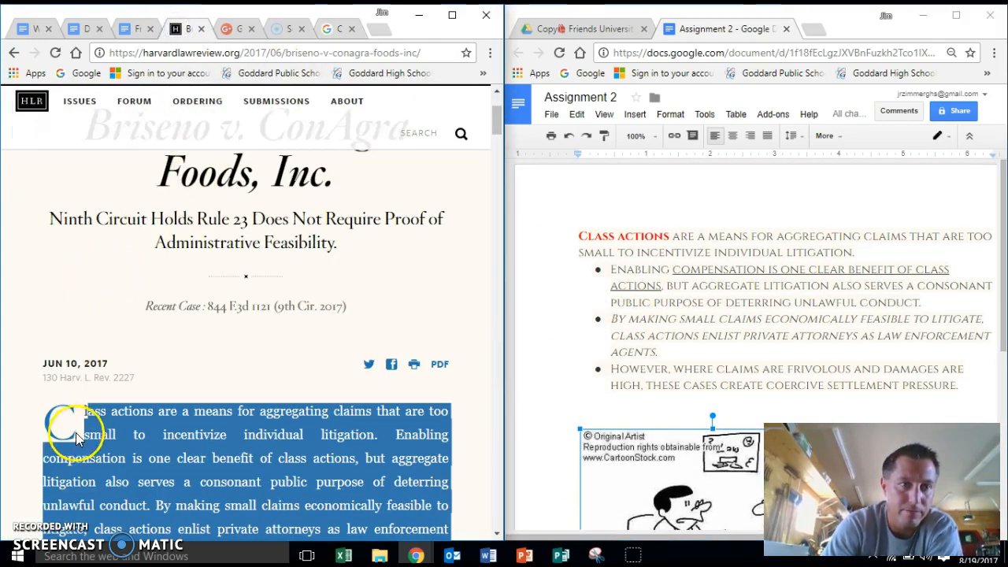
scroll(77, 402, "down", 1)
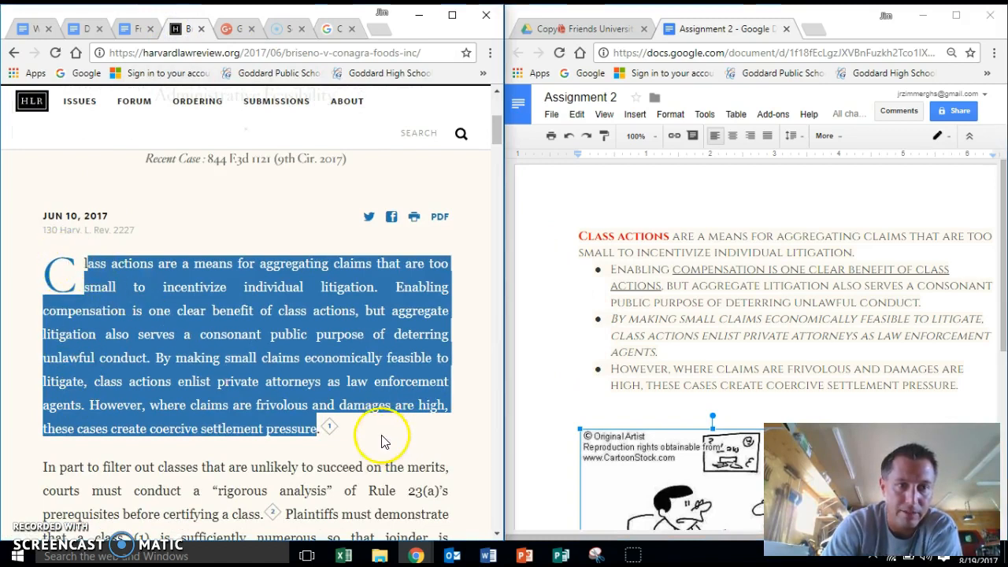
left_click(347, 426)
left_click_drag(347, 425, 77, 270)
right_click(223, 298)
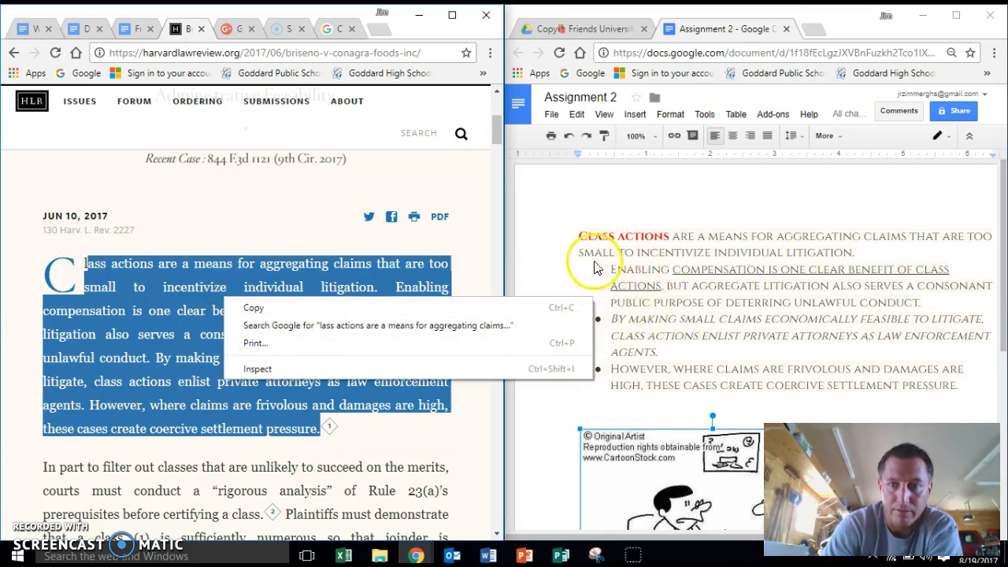
Show the paste options within the first bullet of the Assignment 2 text, then dismiss them.
left_click(583, 219)
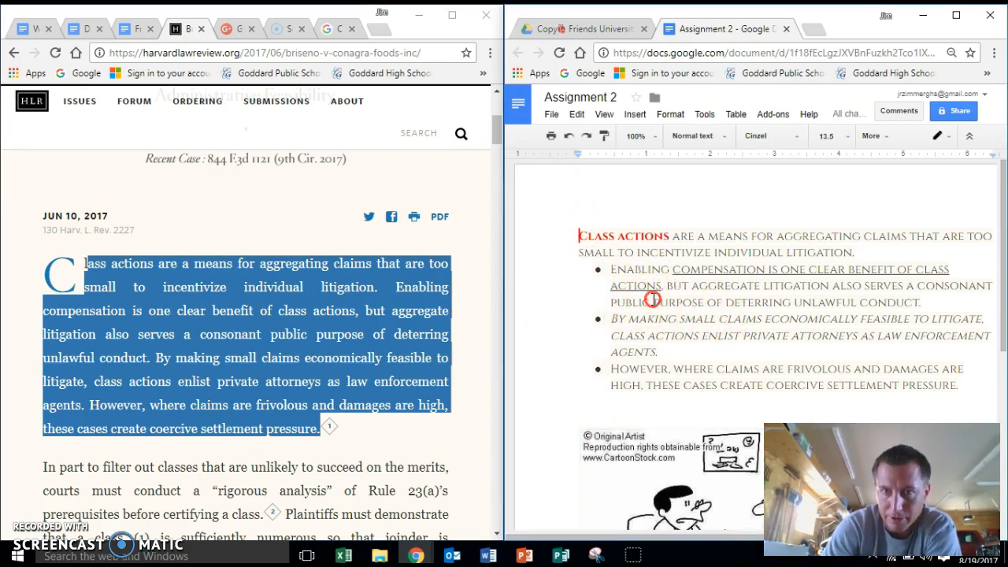
right_click(653, 303)
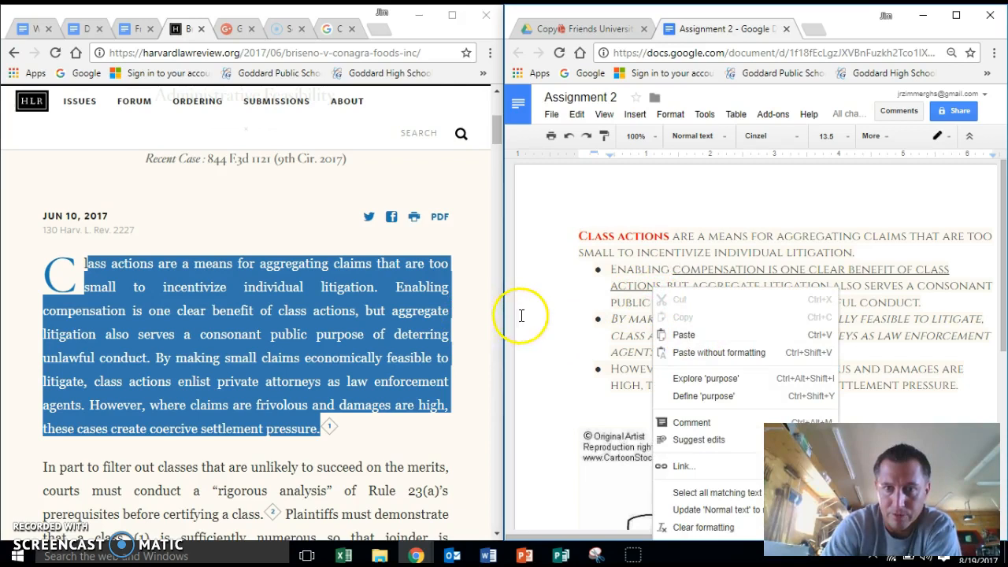
left_click(540, 244)
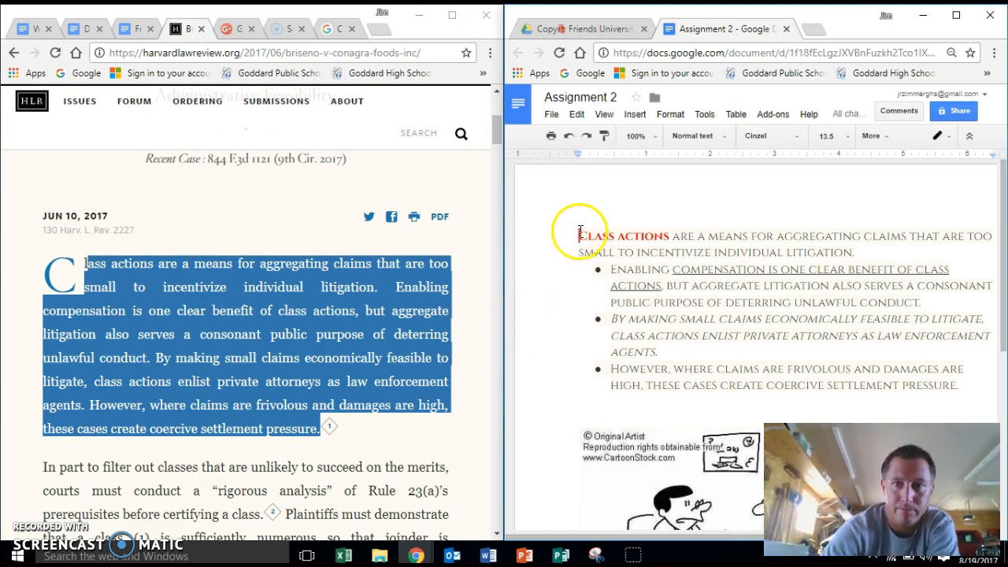
scroll(570, 242, "down", 1)
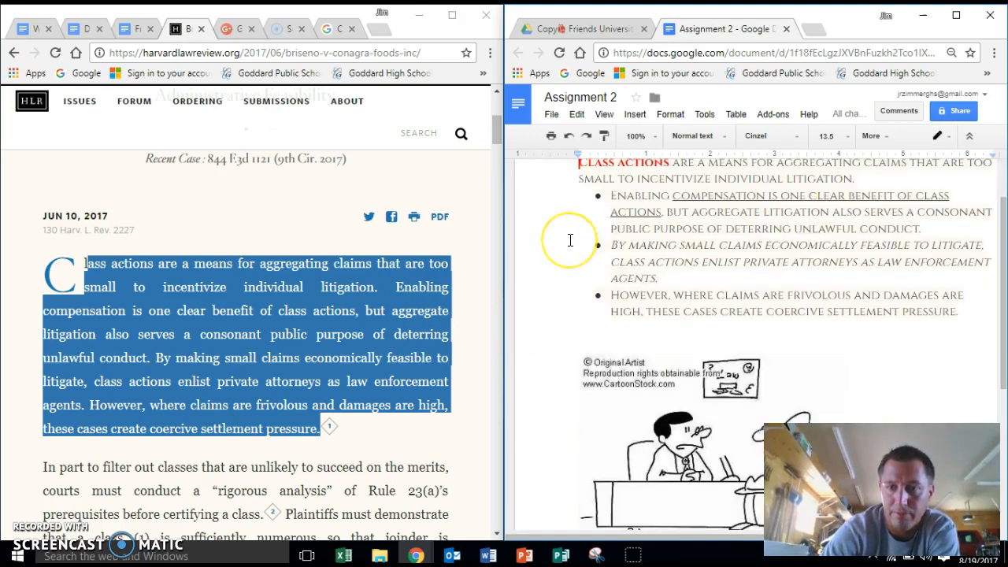
scroll(570, 240, "up", 1)
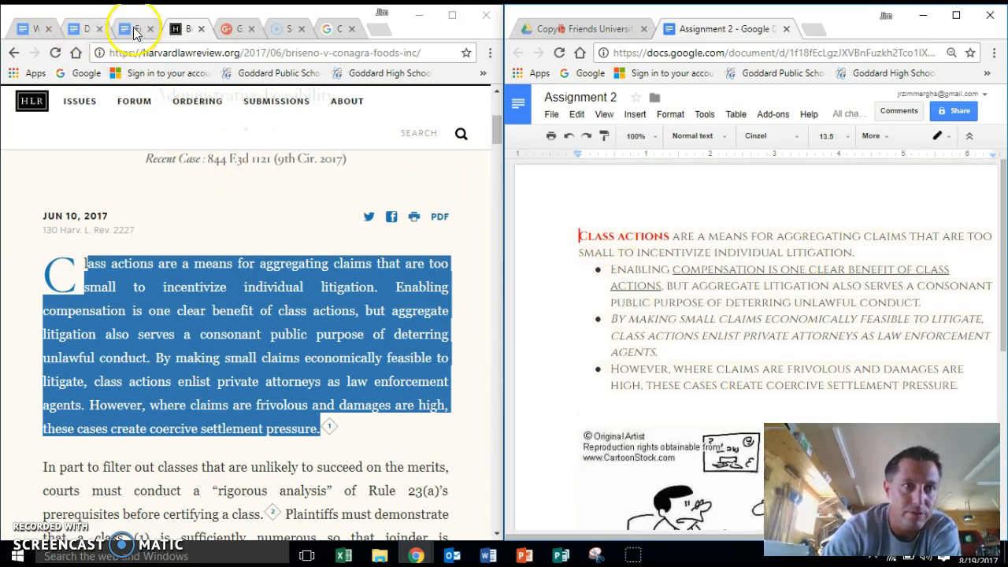
Return to the assignment instructions and read the Manipulating Text section down to the list formatting requirement.
left_click(88, 29)
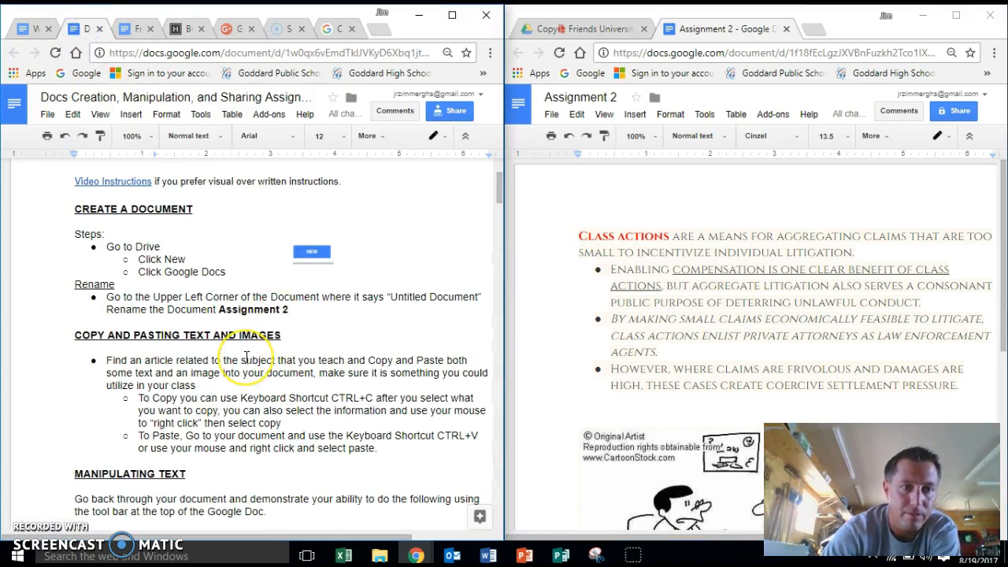
scroll(247, 357, "down", 1)
scroll(246, 357, "down", 2)
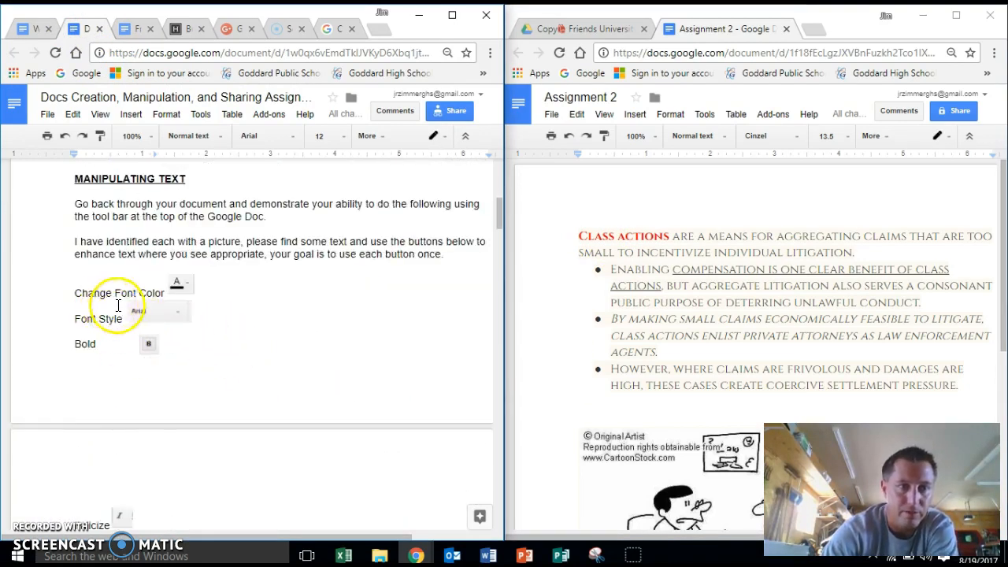
scroll(116, 347, "down", 3)
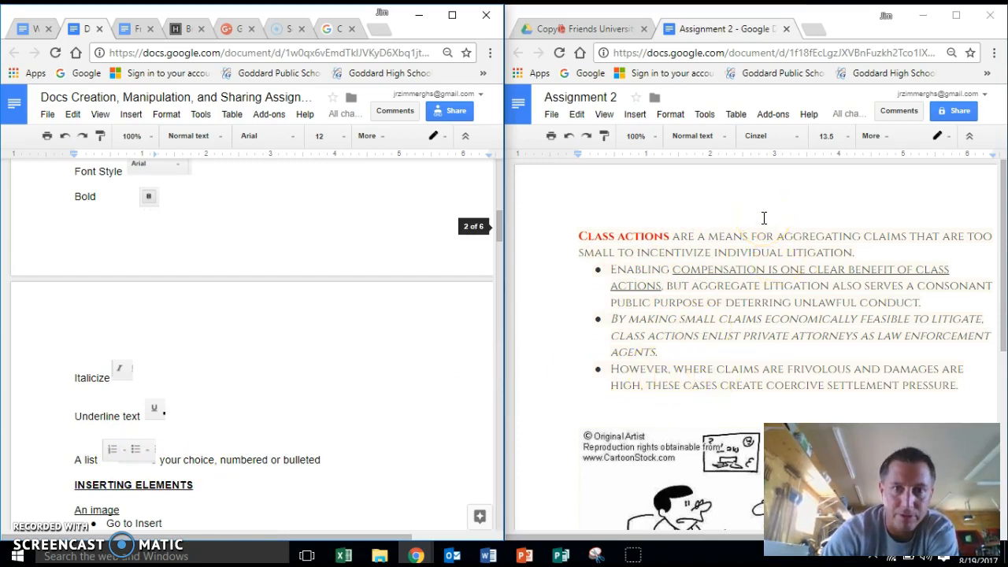
Show the additional formatting tools in Assignment 2, including bold, italic, underline and the text and highlight color palette.
left_click(885, 139)
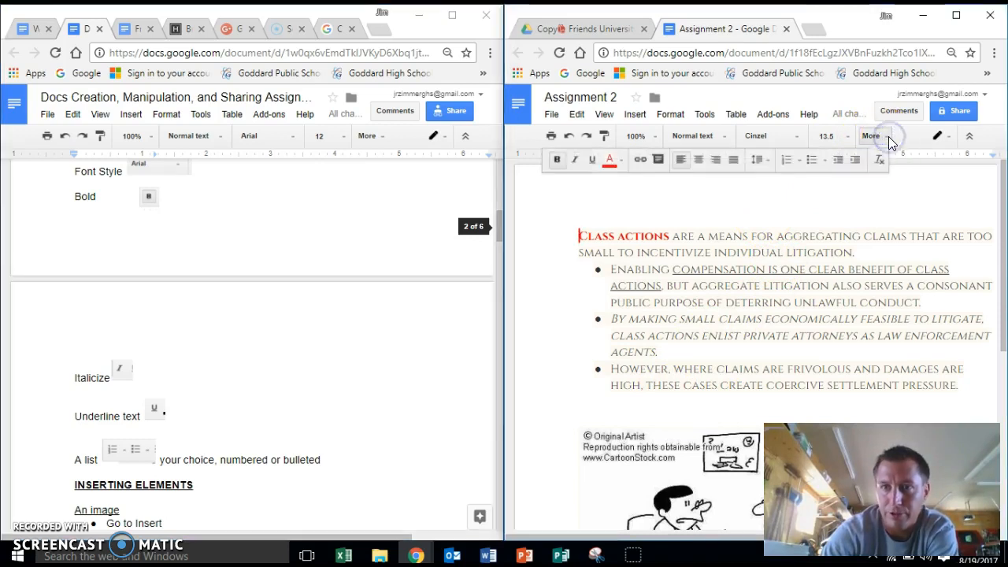
left_click(573, 167)
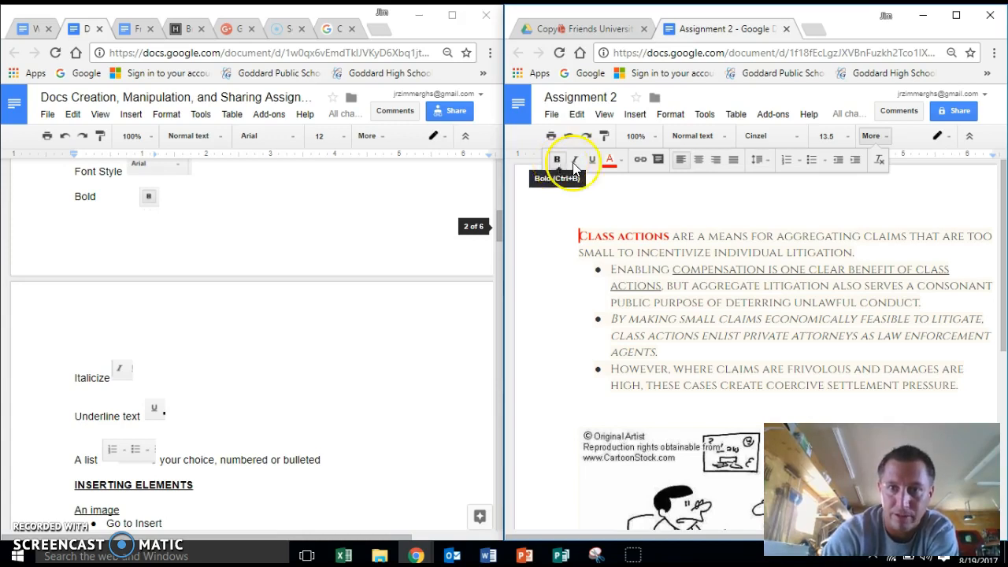
left_click(595, 165)
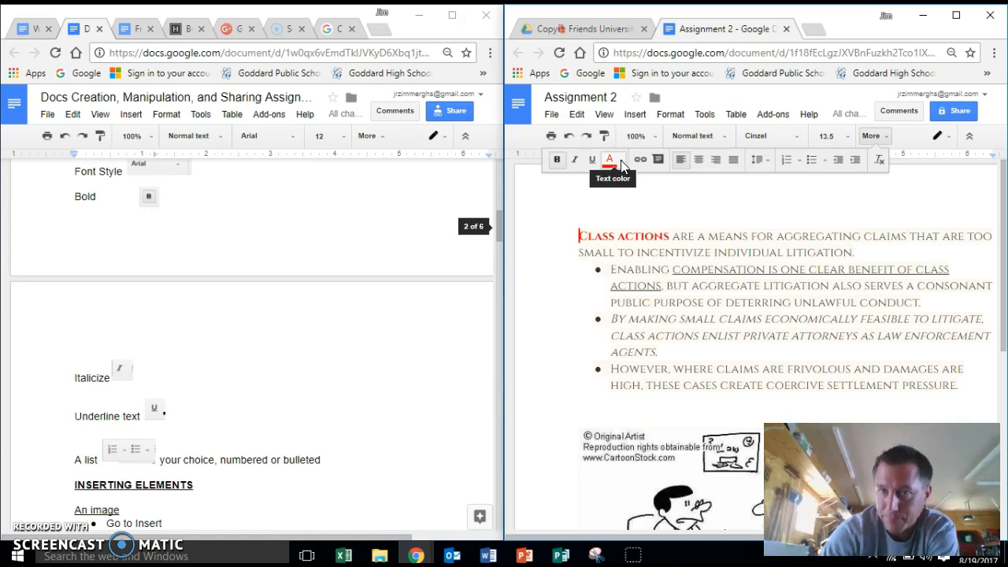
left_click(622, 164)
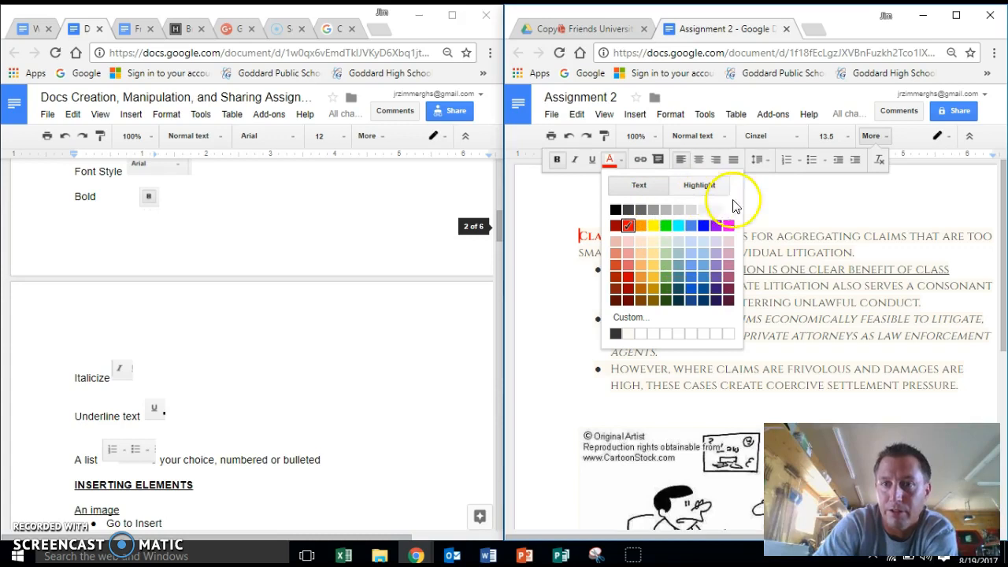
left_click(766, 203)
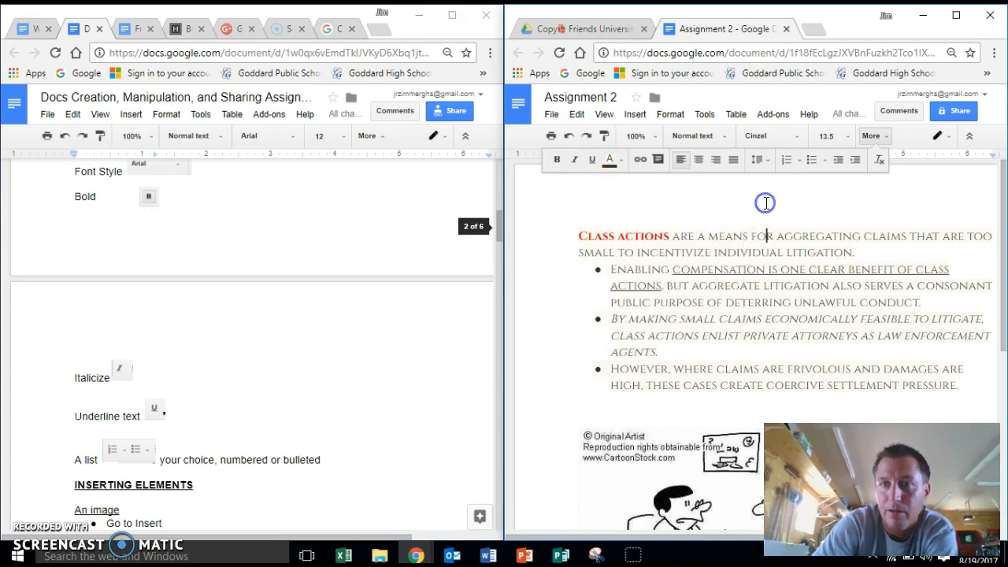
Look through the paragraph styles, fonts and font sizes available for the Assignment 2 text.
left_click(725, 138)
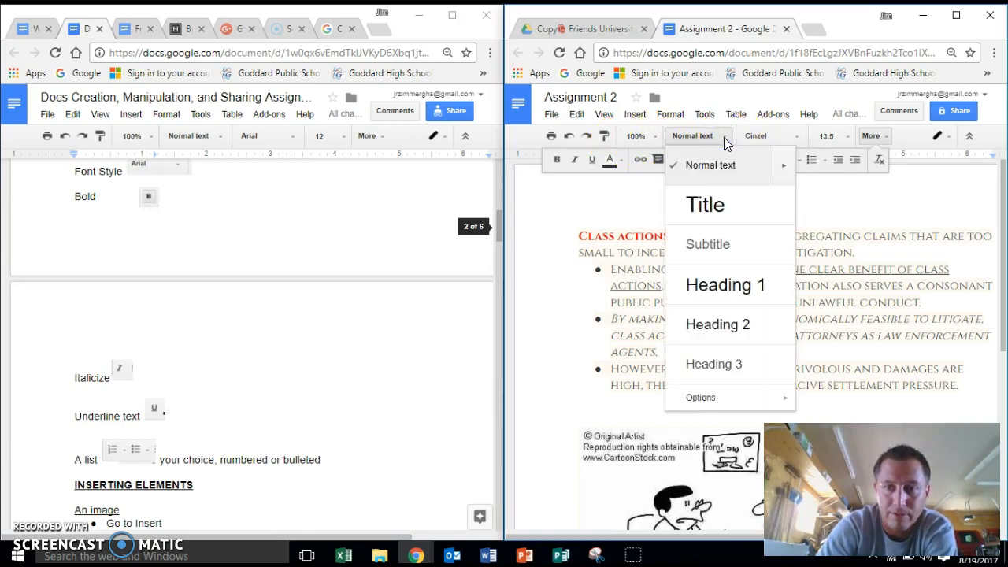
left_click(724, 138)
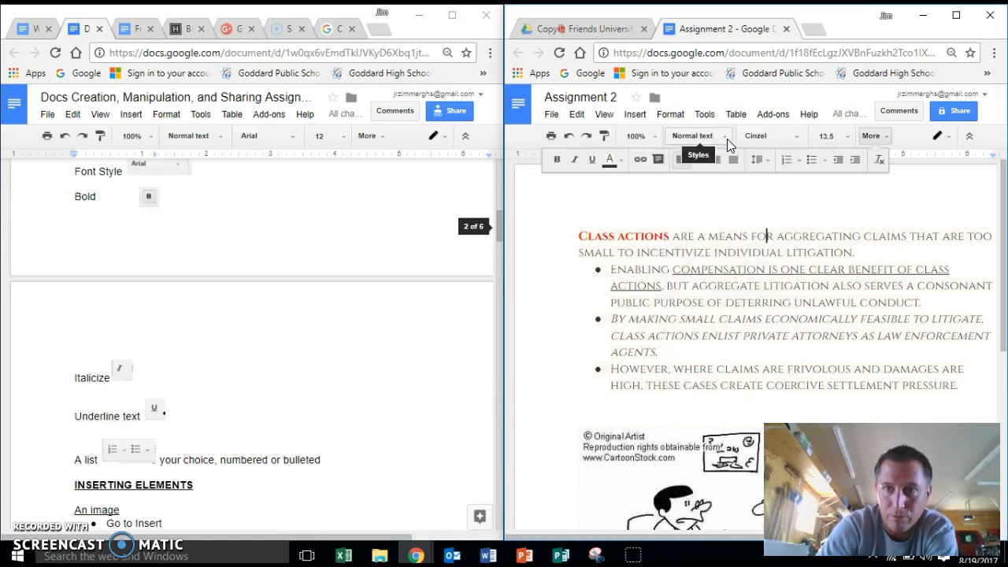
left_click(804, 148)
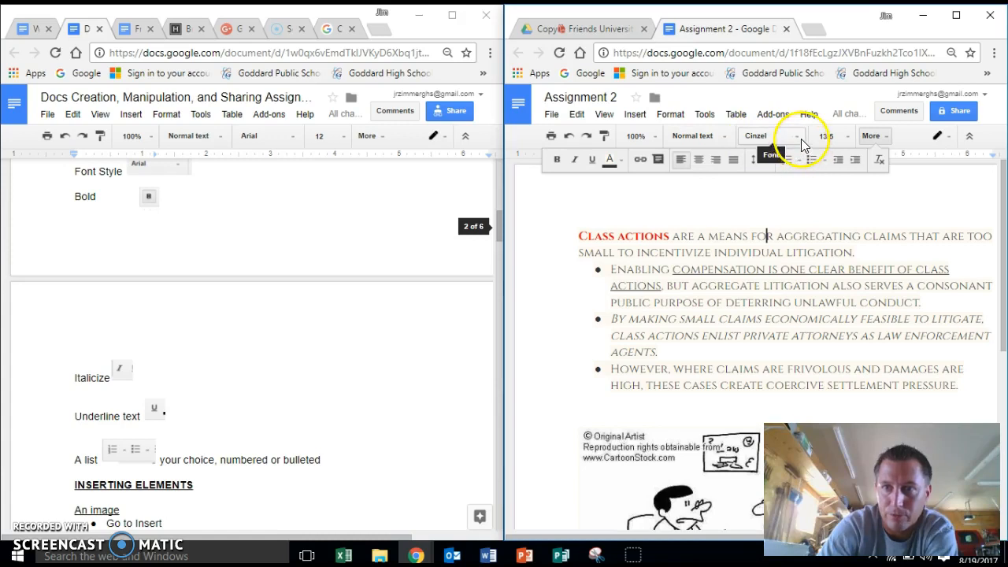
left_click(797, 140)
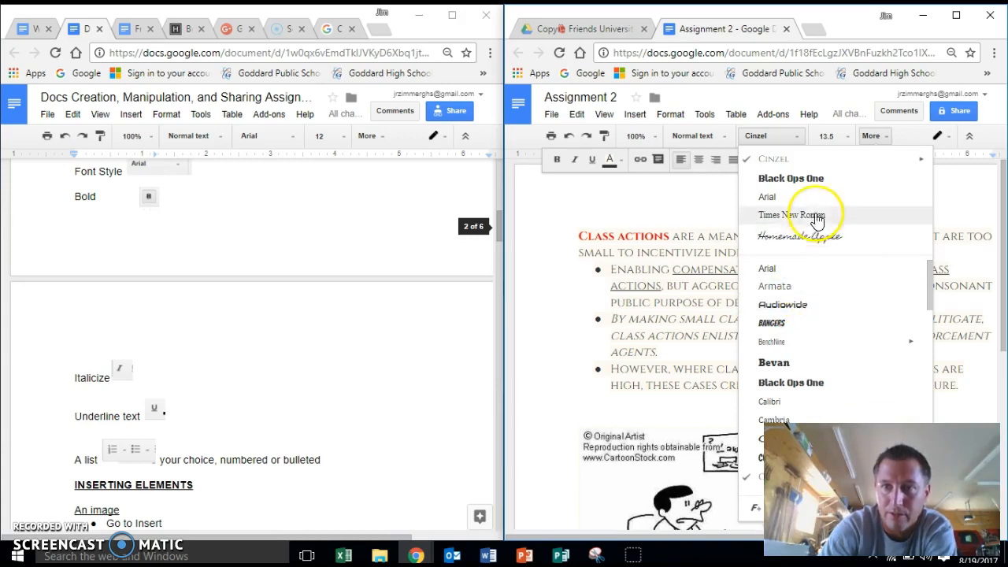
left_click(796, 142)
left_click(848, 138)
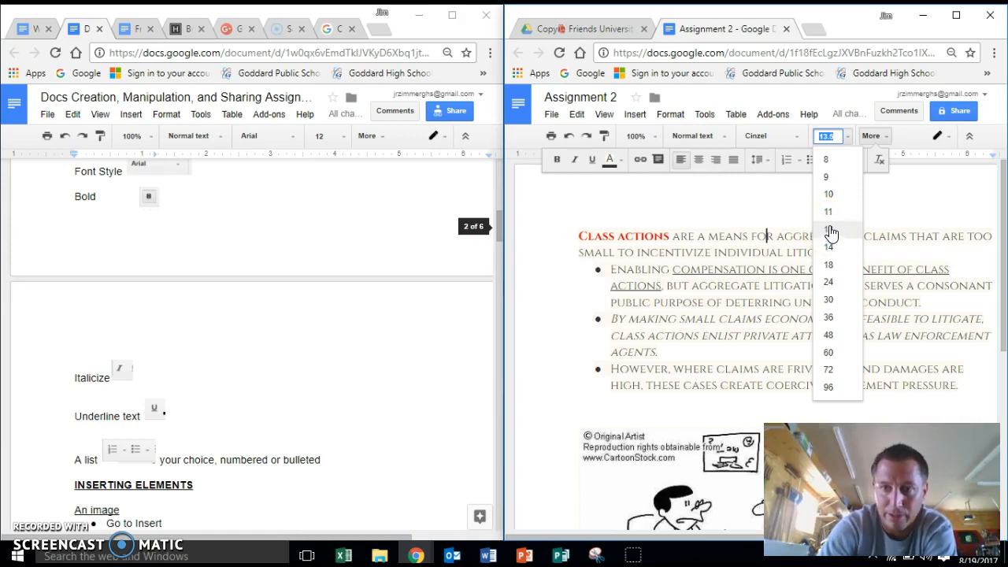
Copy the bold red formatting of "Class actions" onto the word "deterring" in the first bullet with Paint format.
left_click(847, 136)
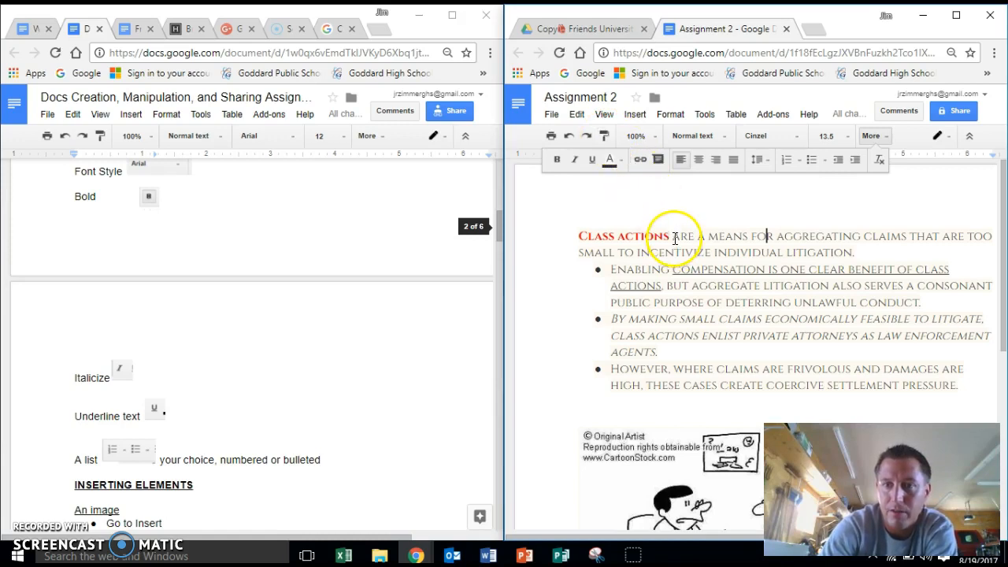
left_click_drag(578, 236, 670, 237)
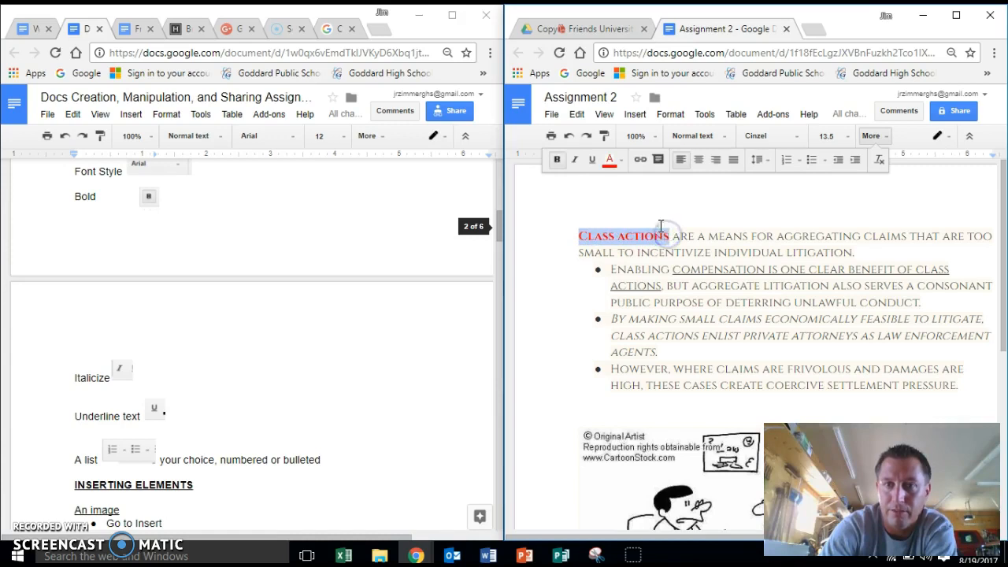
left_click(604, 137)
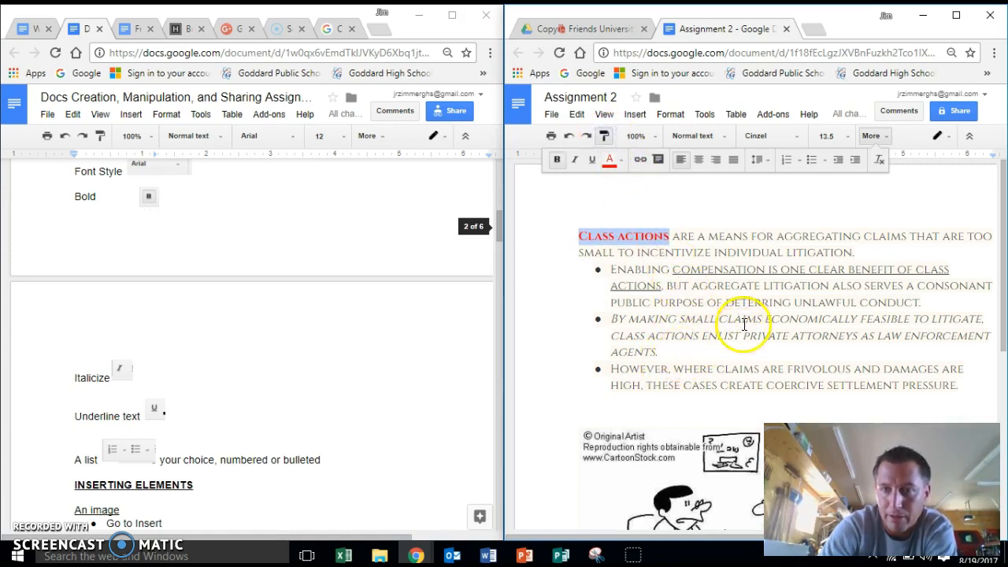
left_click_drag(726, 303, 793, 303)
left_click(732, 374)
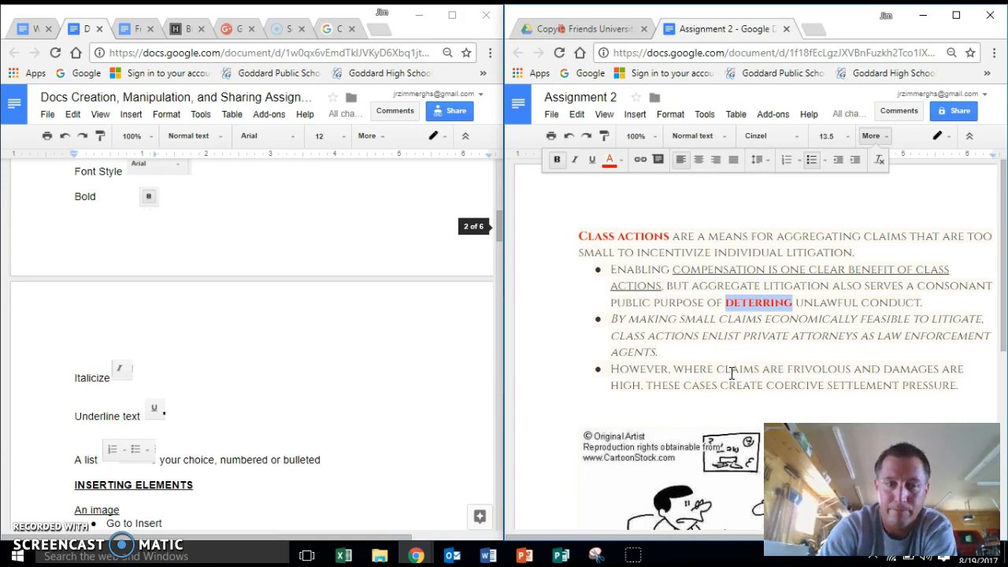
left_click(745, 356)
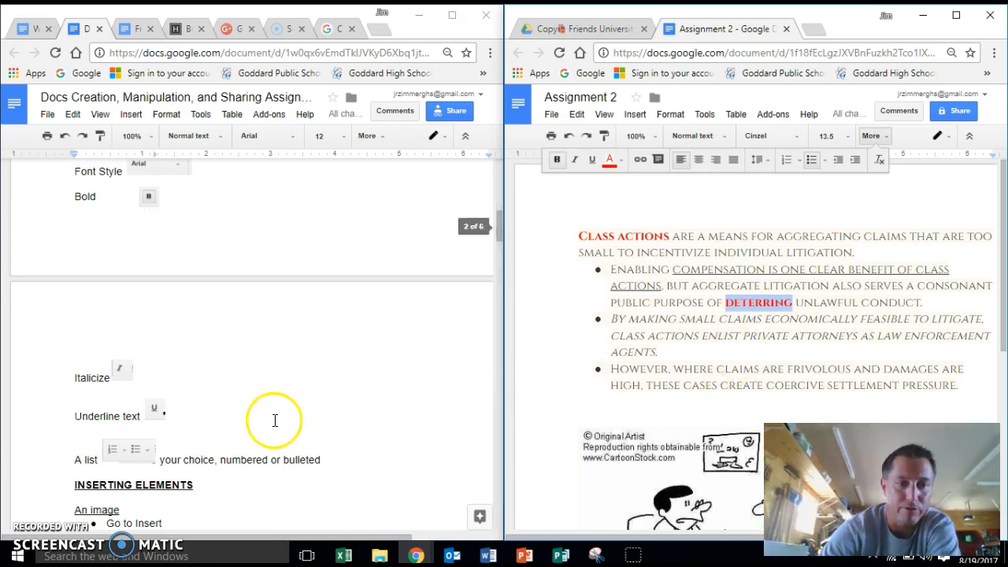
Consult the Inserting Elements instructions for an image and add blank lines above the cartoon in Assignment 2.
scroll(274, 421, "down", 3)
scroll(275, 421, "down", 1)
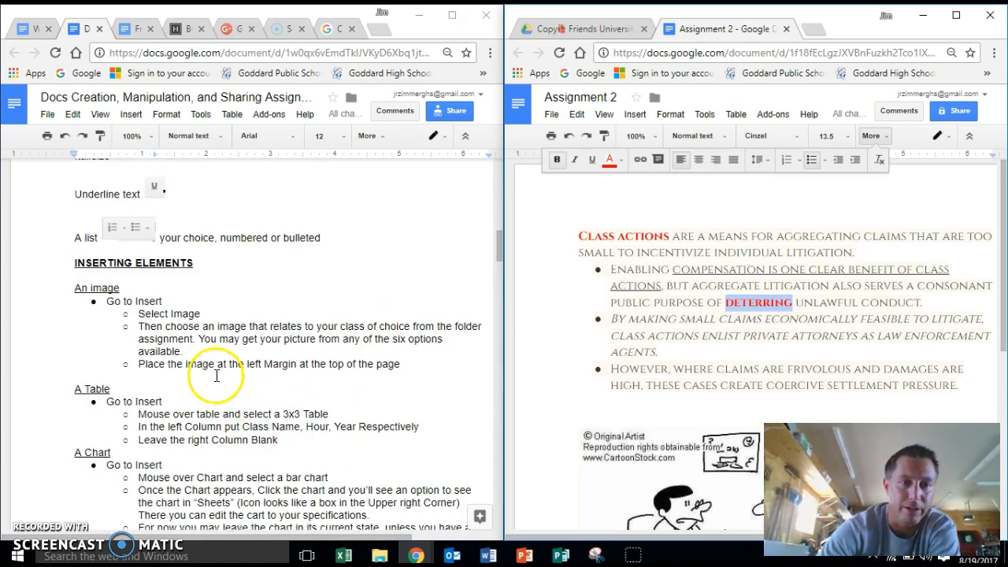
scroll(264, 374, "down", 1)
scroll(675, 393, "down", 3)
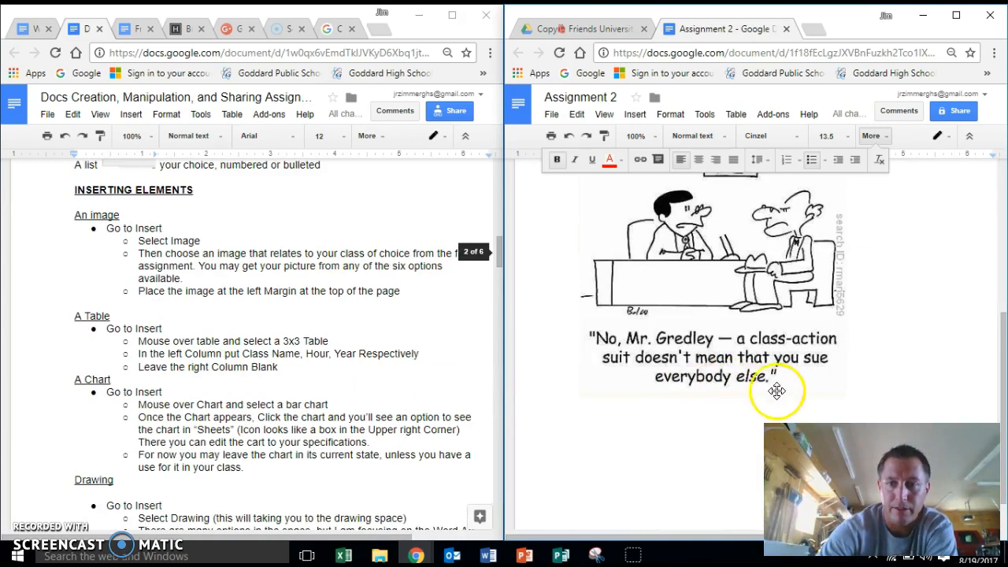
scroll(589, 432, "up", 1)
left_click(589, 429)
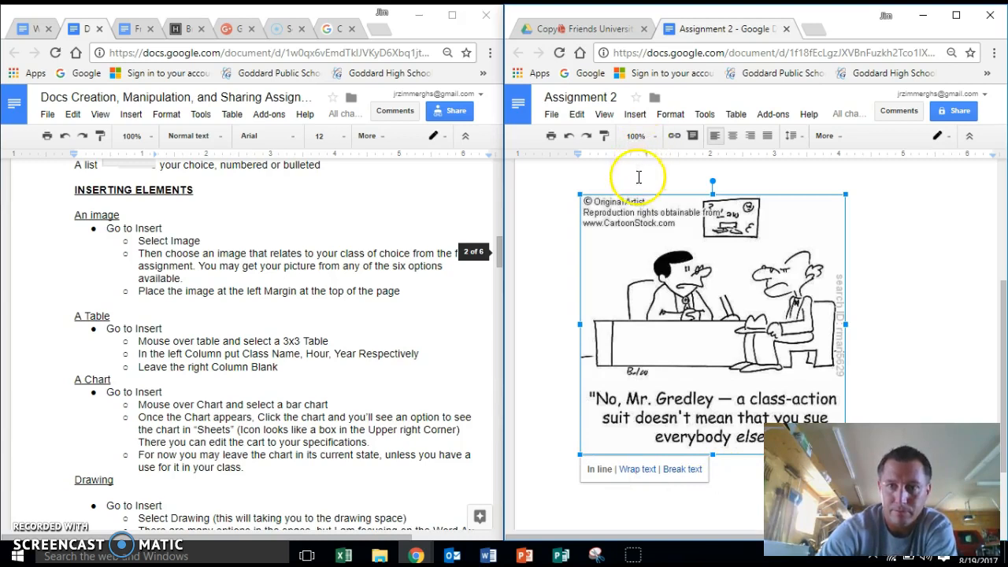
left_click(639, 181)
key("Return")
key("Return")
key("Return")
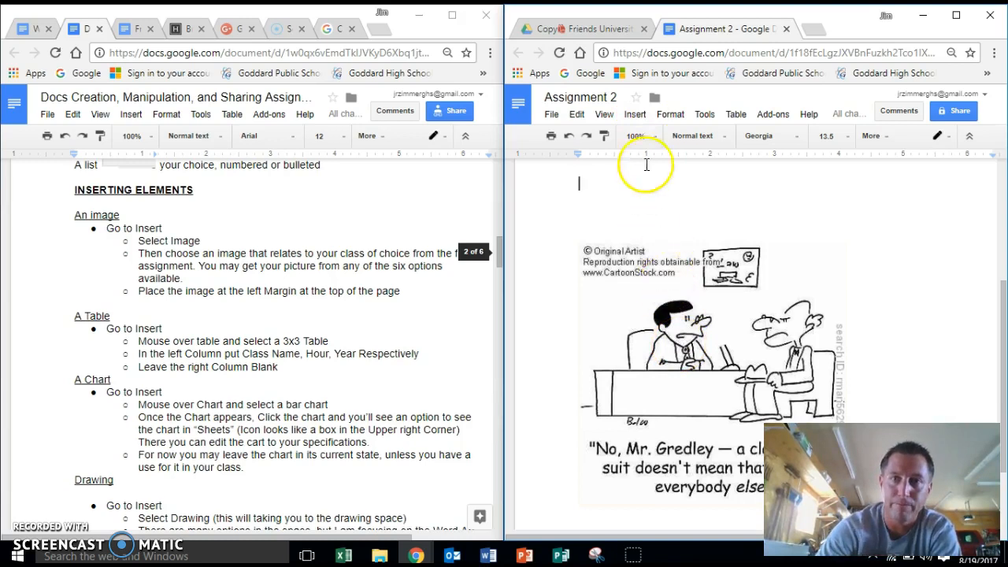
Insert the image 6447.jpeg from My Drive in Google Drive above the cartoon.
left_click(637, 114)
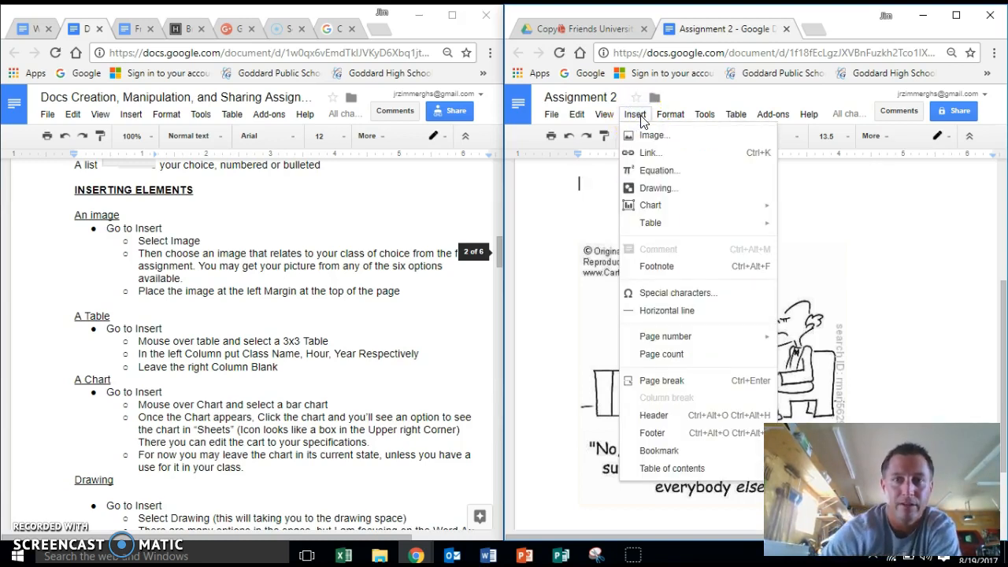
left_click(652, 136)
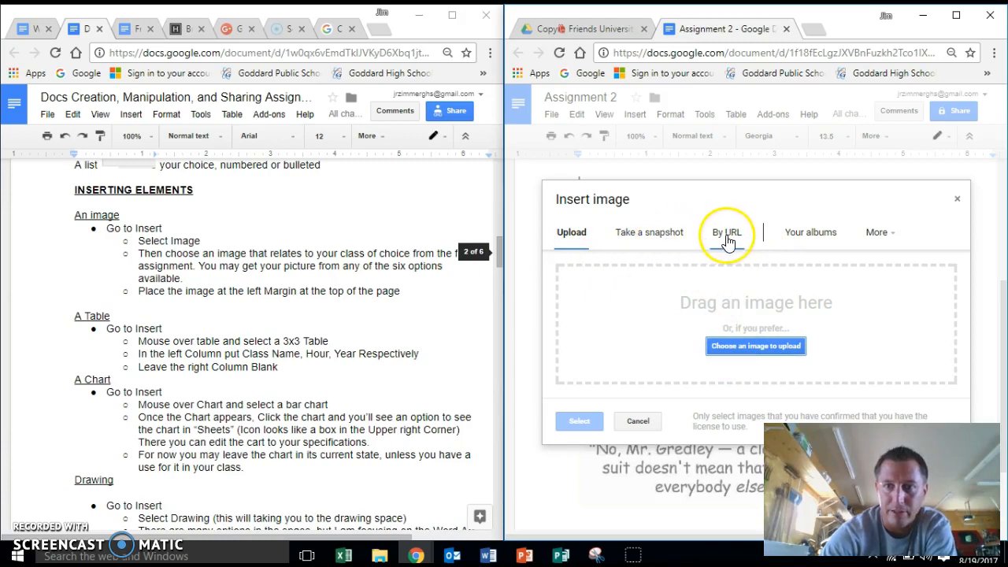
left_click(892, 236)
left_click(926, 268)
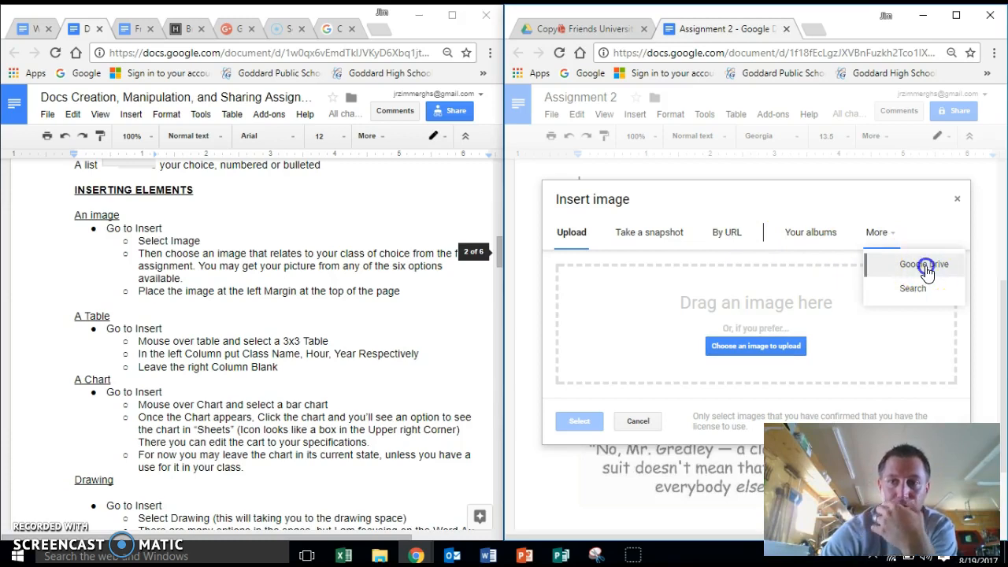
left_click(928, 270)
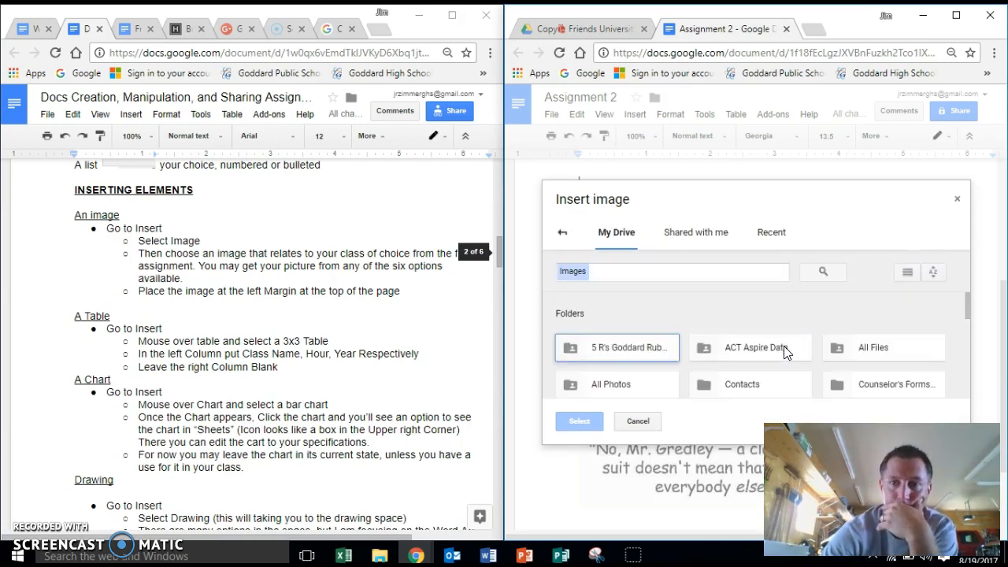
scroll(812, 293, "down", 5)
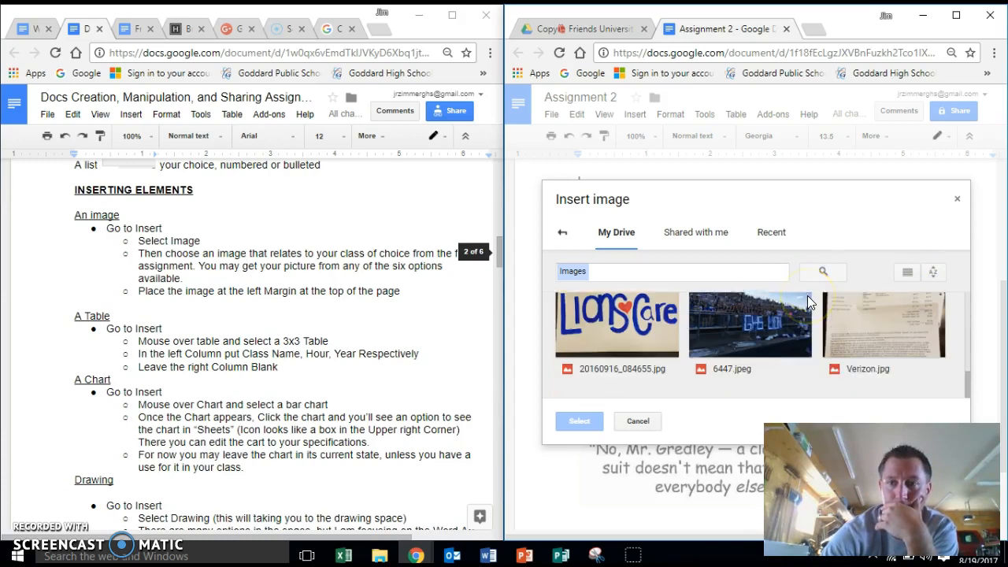
double_click(718, 326)
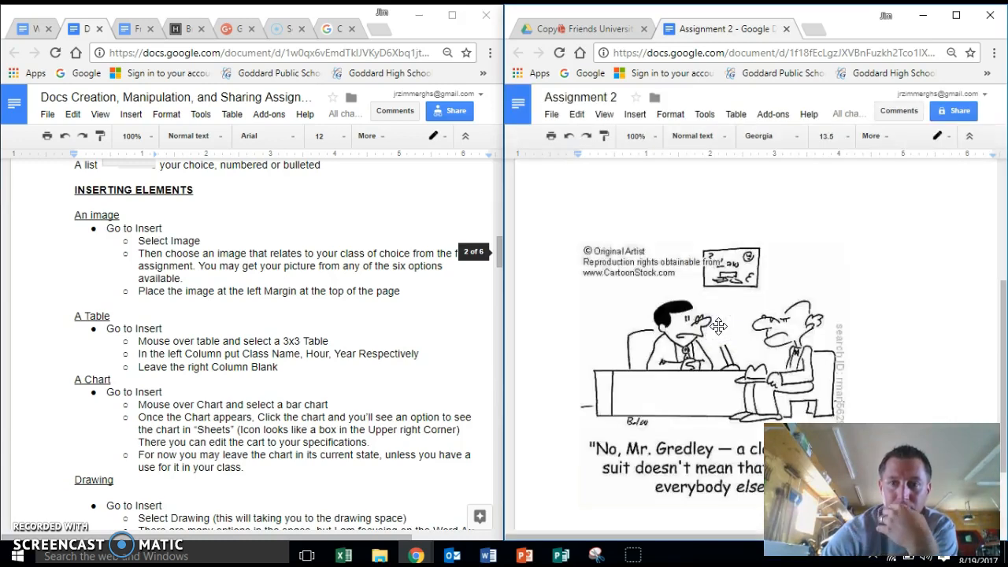
Shrink the inserted stadium photo proportionally to about three quarters of its width.
left_click(732, 330)
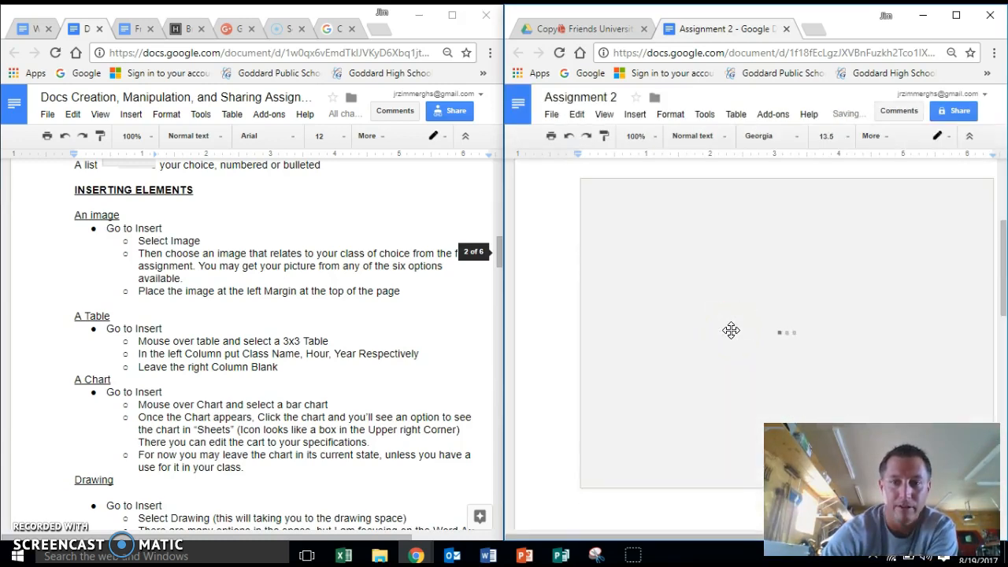
left_click(734, 329)
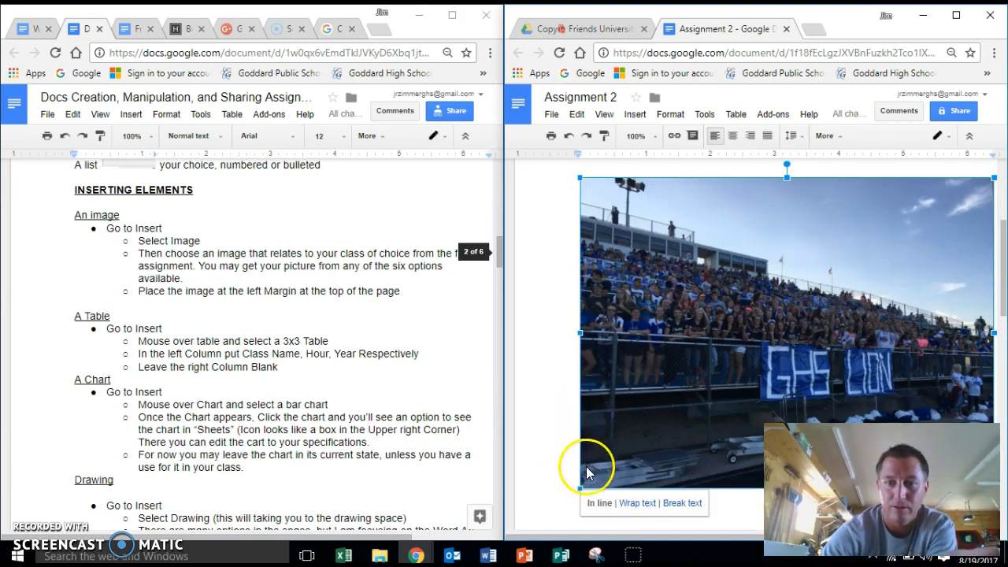
left_click_drag(580, 489, 688, 262)
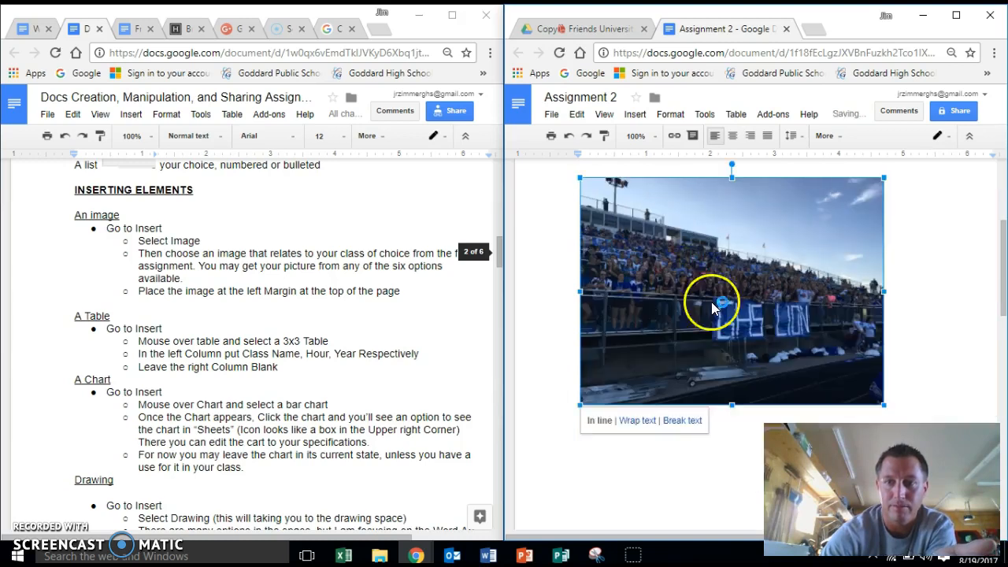
Examine how the stadium photo and the cartoon are placed across the pages of Assignment 2.
scroll(745, 382, "down", 3)
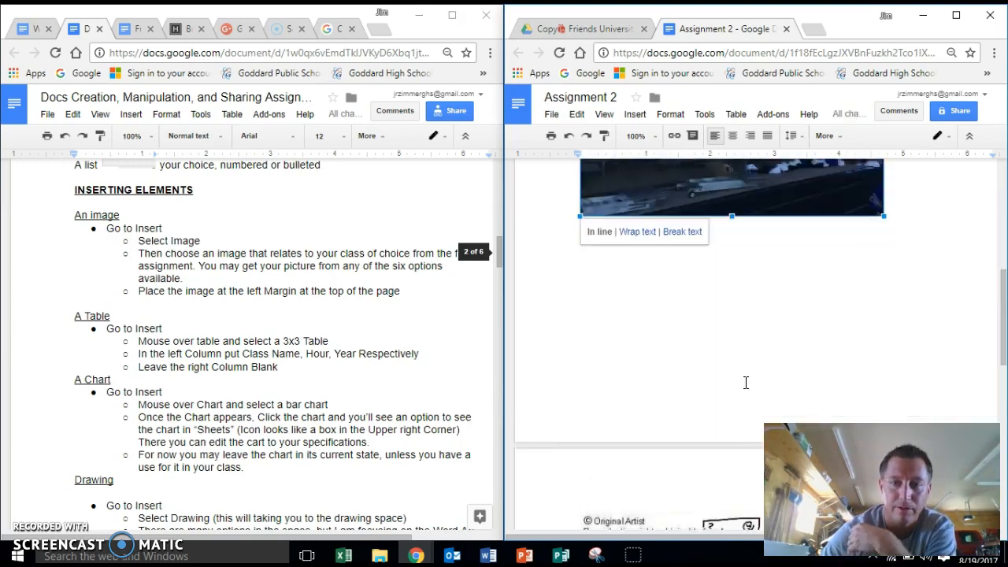
scroll(745, 382, "up", 4)
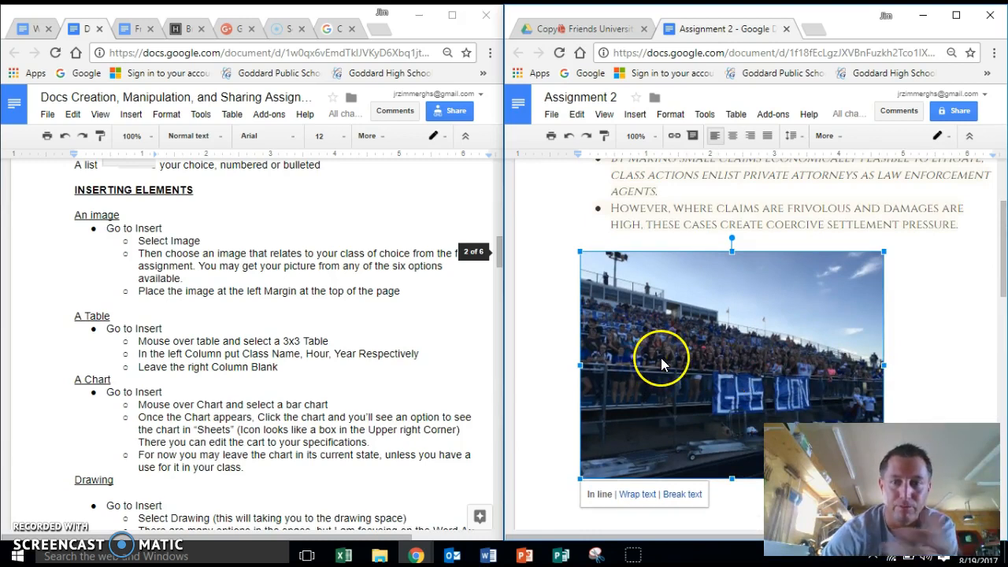
scroll(665, 367, "down", 5)
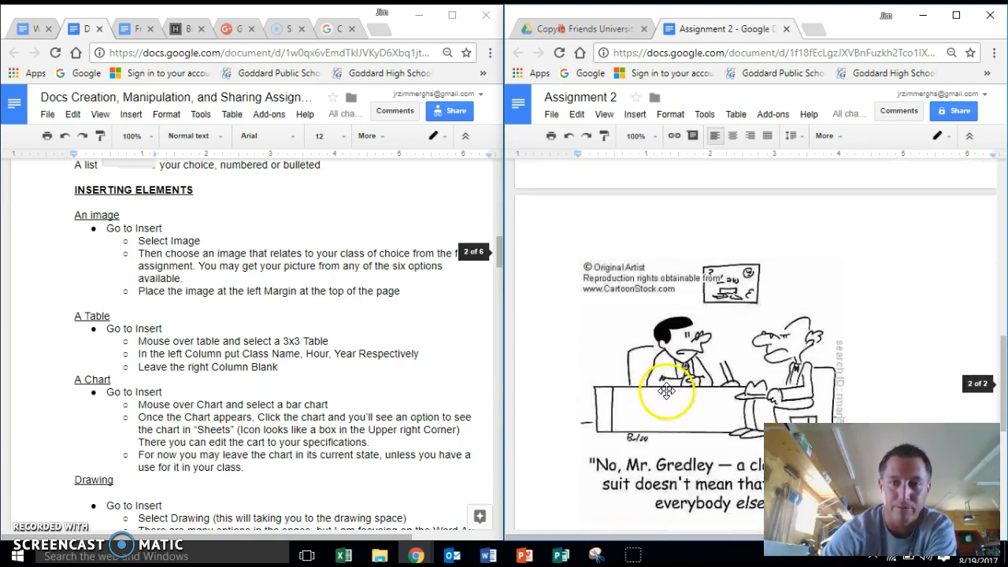
scroll(666, 391, "down", 2)
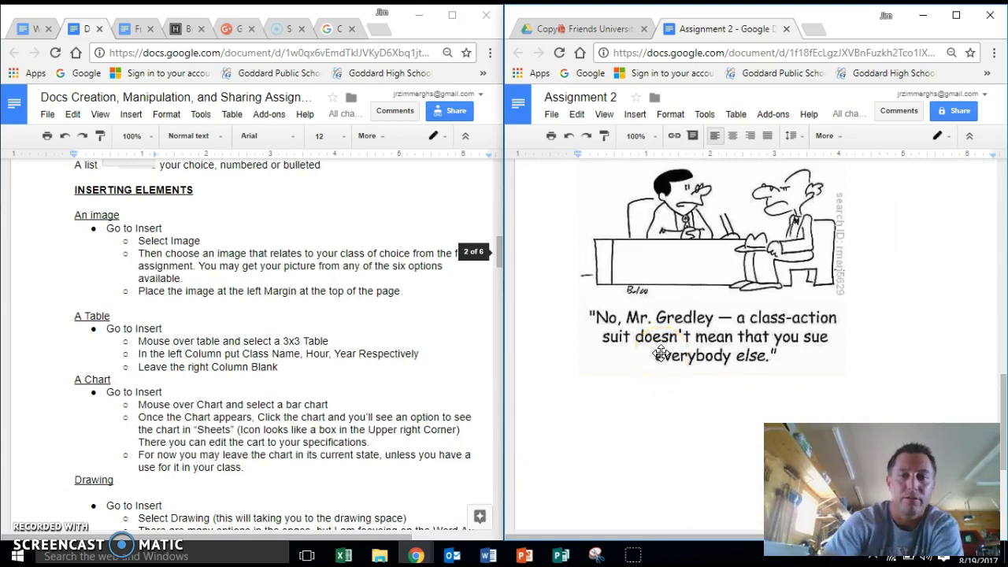
scroll(619, 398, "up", 1)
left_click(618, 398)
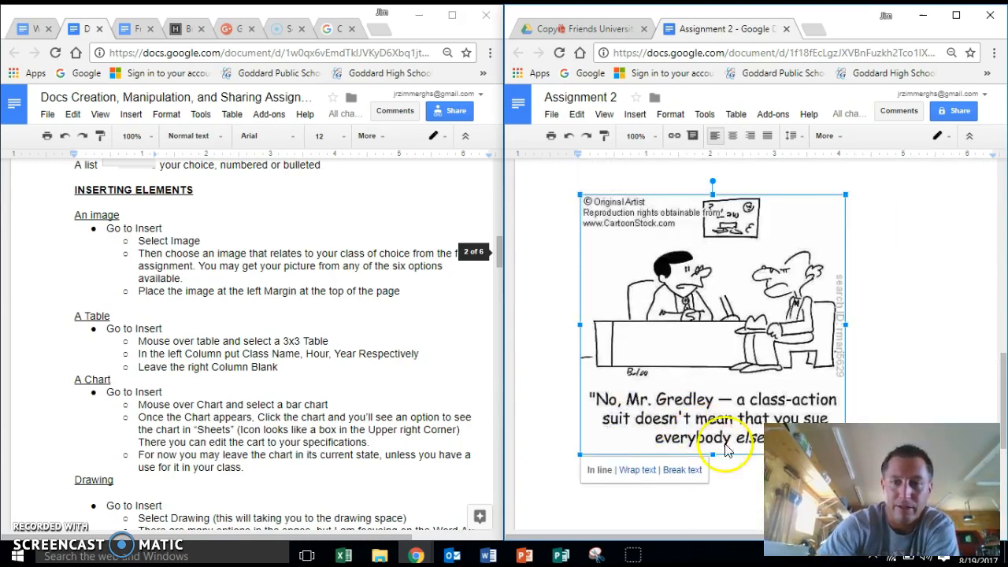
double_click(590, 181)
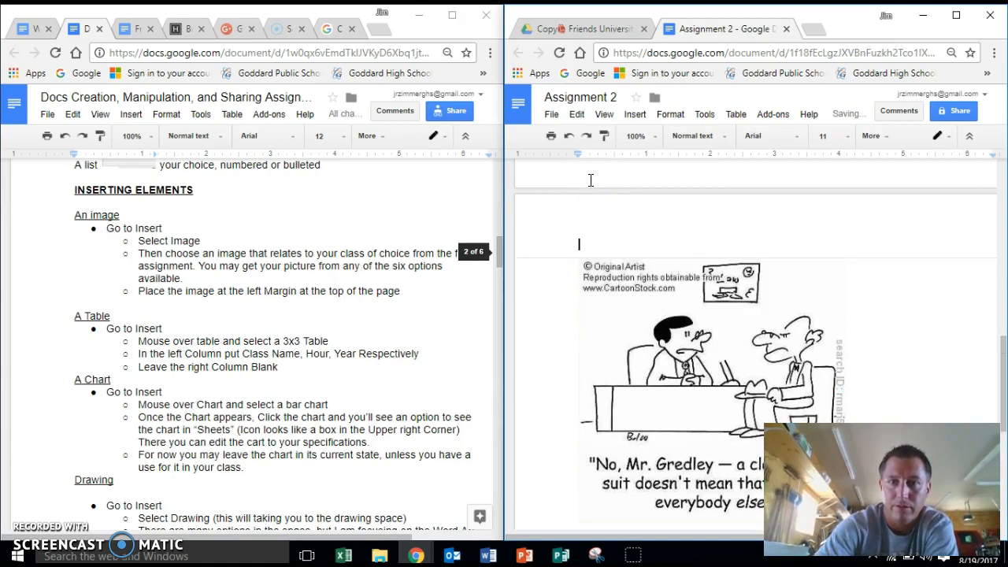
scroll(612, 297, "down", 5)
left_click(616, 286)
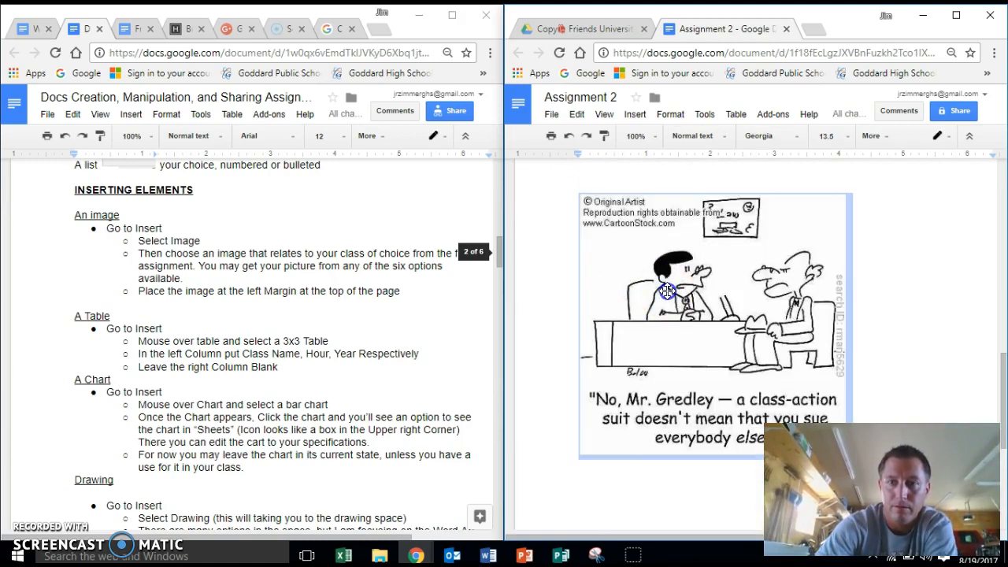
scroll(901, 299, "down", 3)
scroll(902, 299, "down", 1)
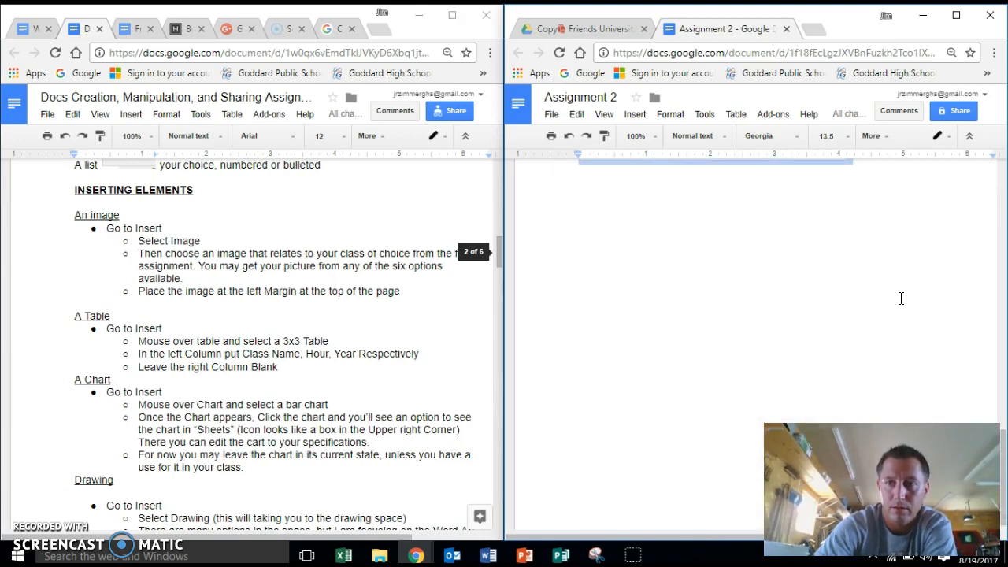
scroll(763, 275, "up", 4)
left_click(757, 289)
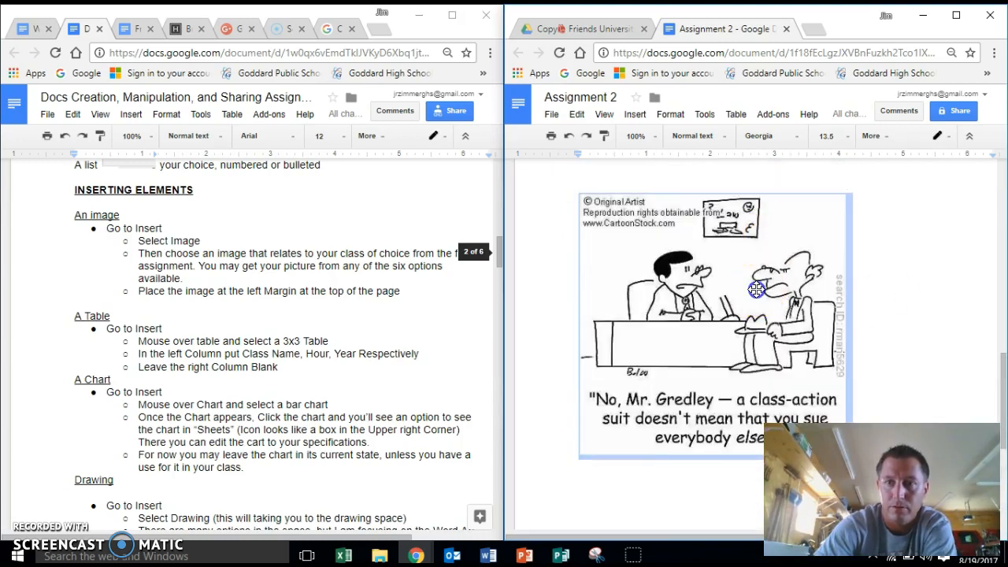
left_click(689, 424)
Set the stadium photo to Break text and move it slightly past the left margin below the bulleted text.
scroll(672, 396, "up", 8)
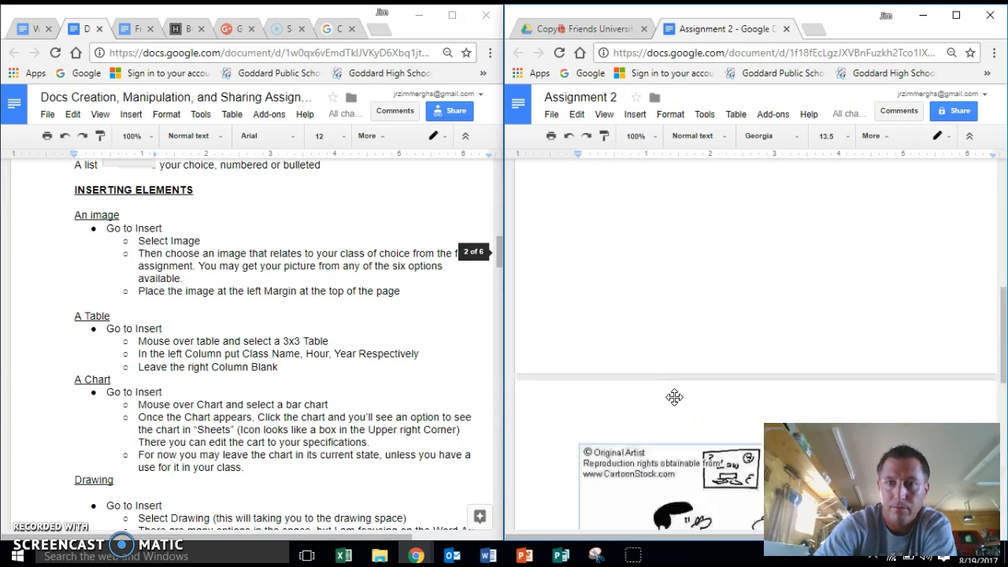
left_click(696, 273)
scroll(725, 236, "up", 5)
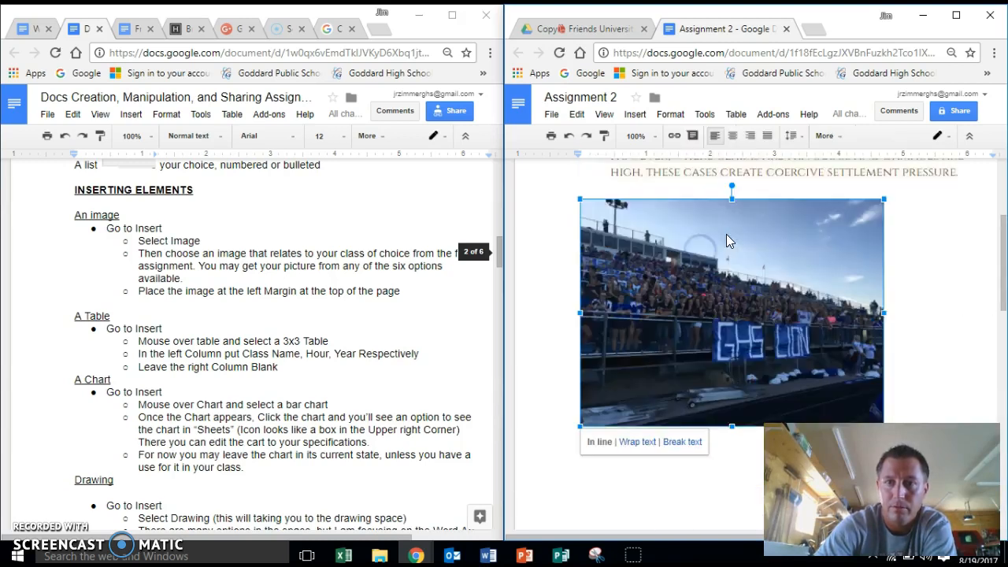
scroll(727, 236, "down", 3)
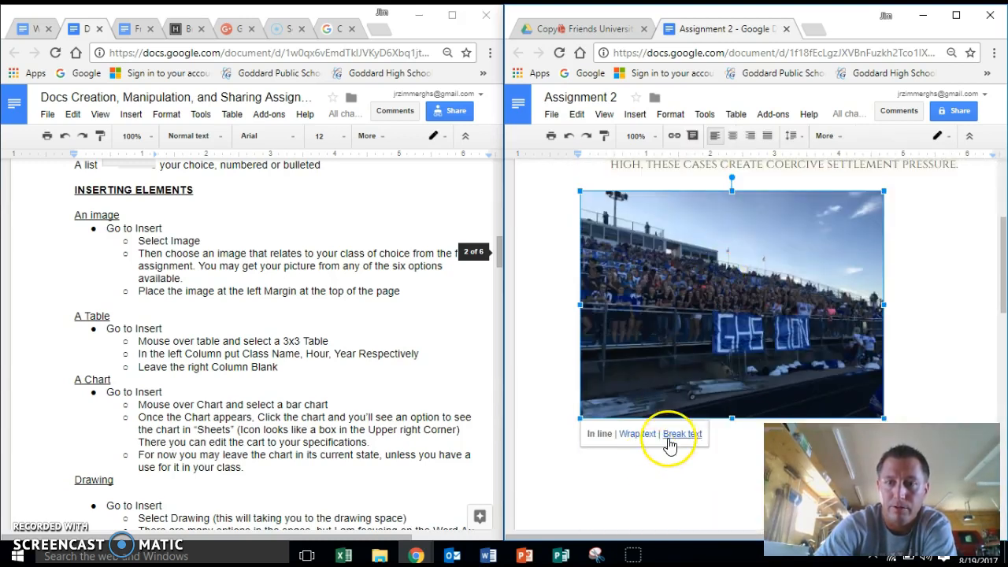
left_click(676, 437)
left_click(680, 434)
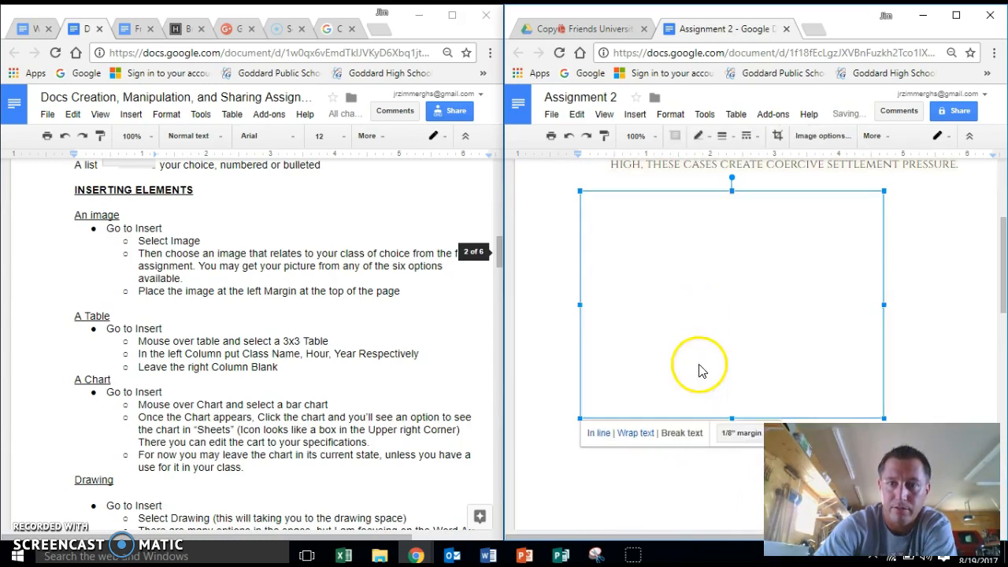
left_click_drag(698, 362, 648, 406)
scroll(650, 350, "up", 3)
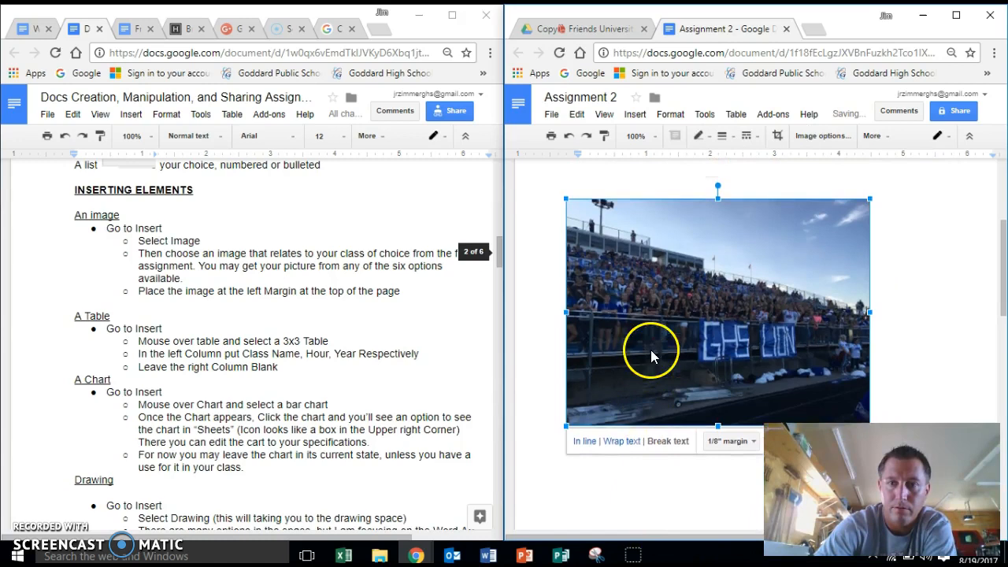
Insert a 3x3 table in the blank space between the stadium photo and the cartoon.
scroll(652, 351, "down", 7)
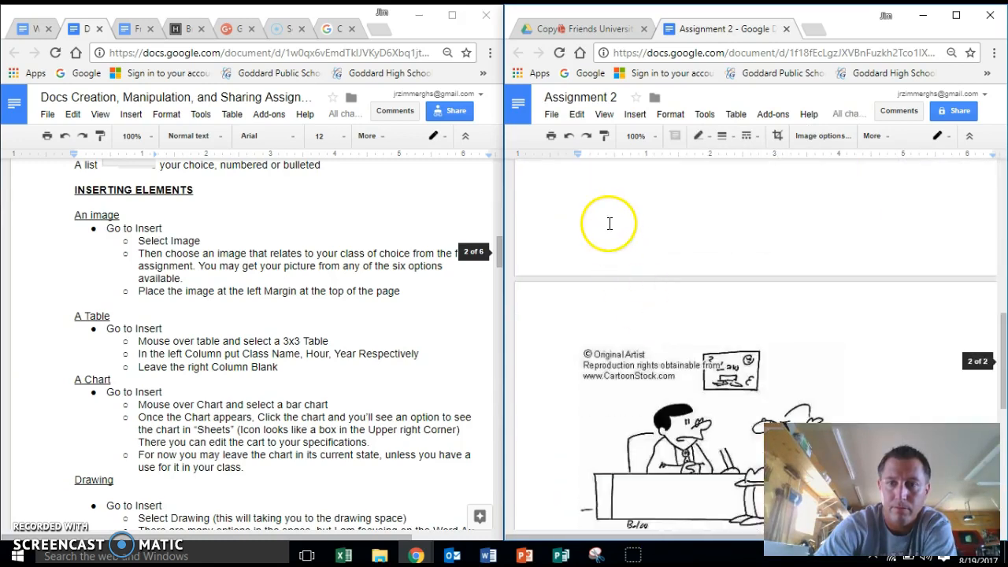
scroll(610, 228, "up", 1)
left_click(607, 226)
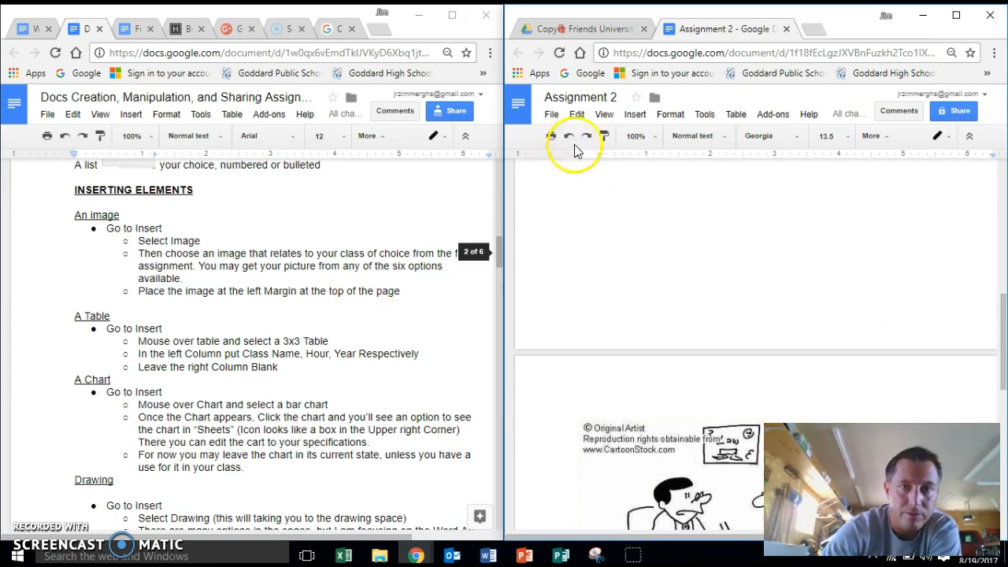
left_click(635, 115)
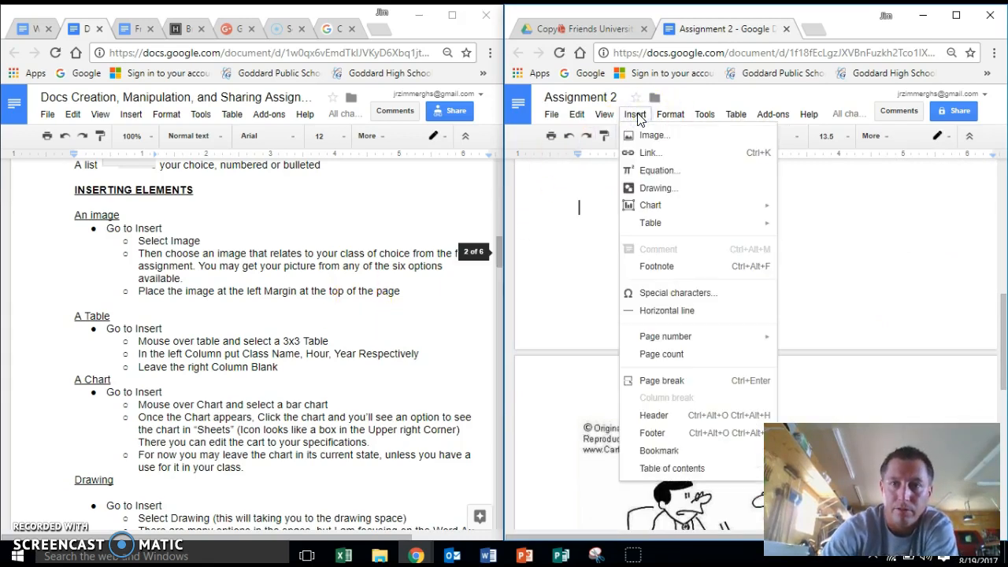
mouse_move(662, 222)
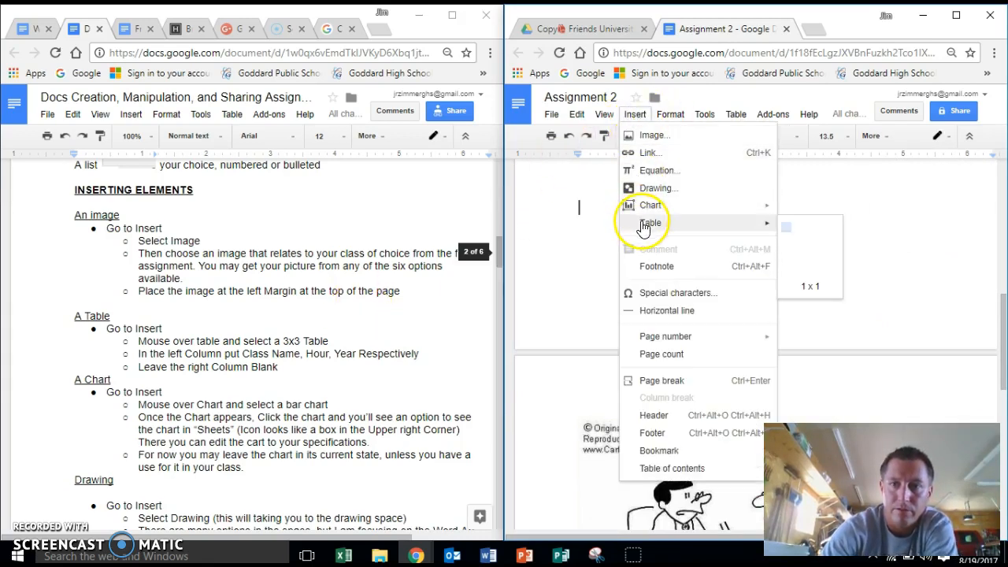
left_click(808, 253)
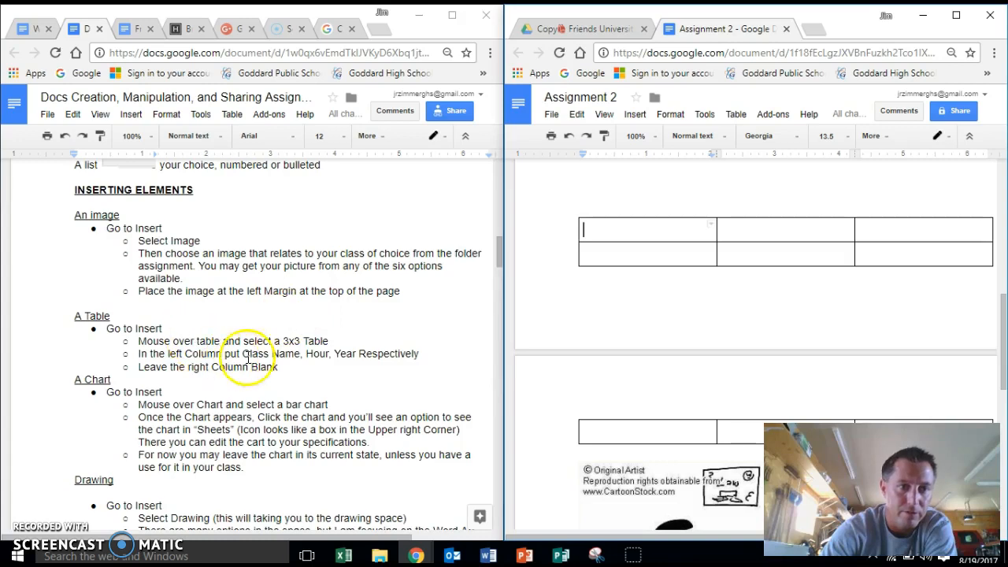
Fill the table's first column with Class Name, Hour and Year, one entry per row.
left_click(625, 252)
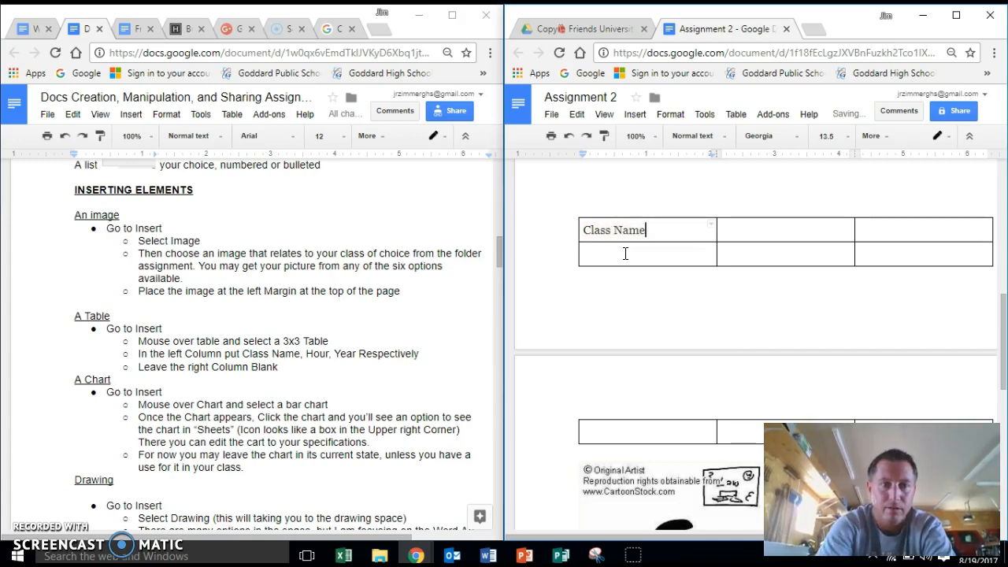
left_click(608, 255)
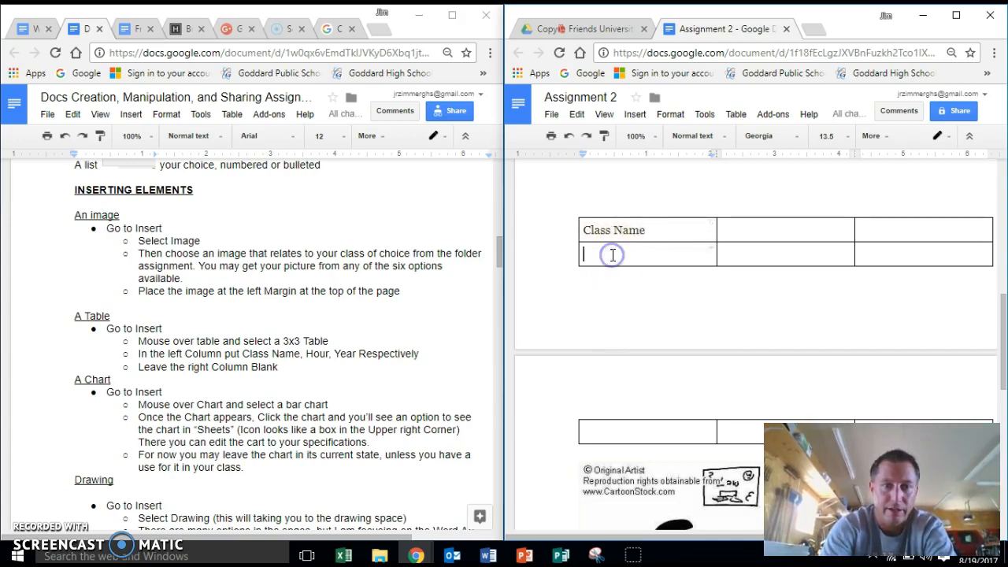
type("Hour")
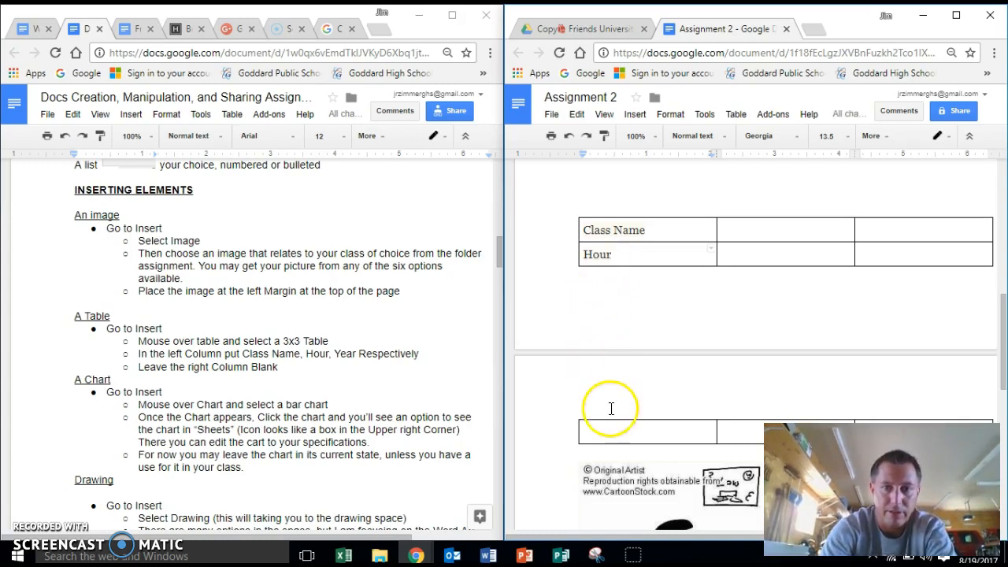
left_click(616, 434)
type("Year")
left_click(737, 238)
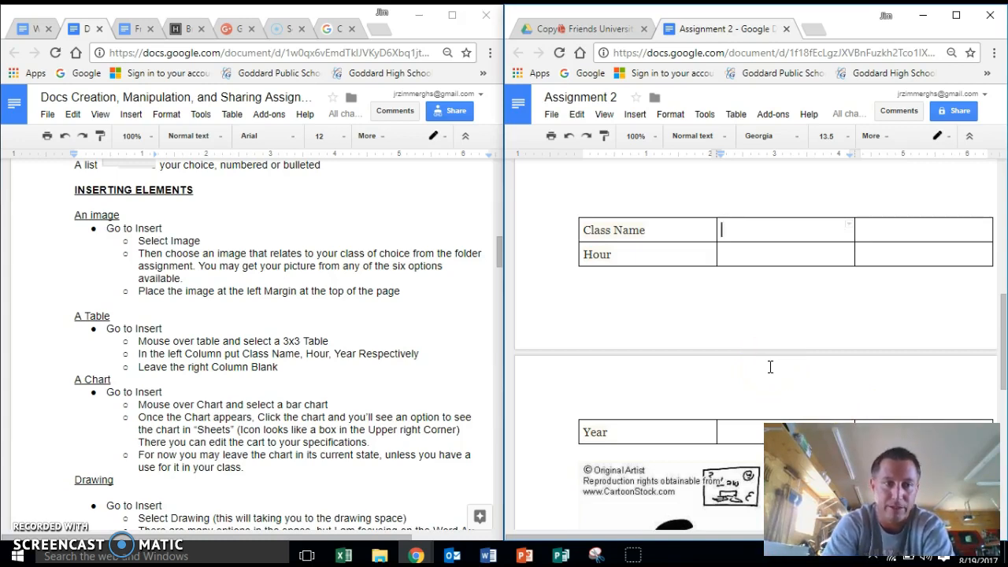
left_click(718, 229)
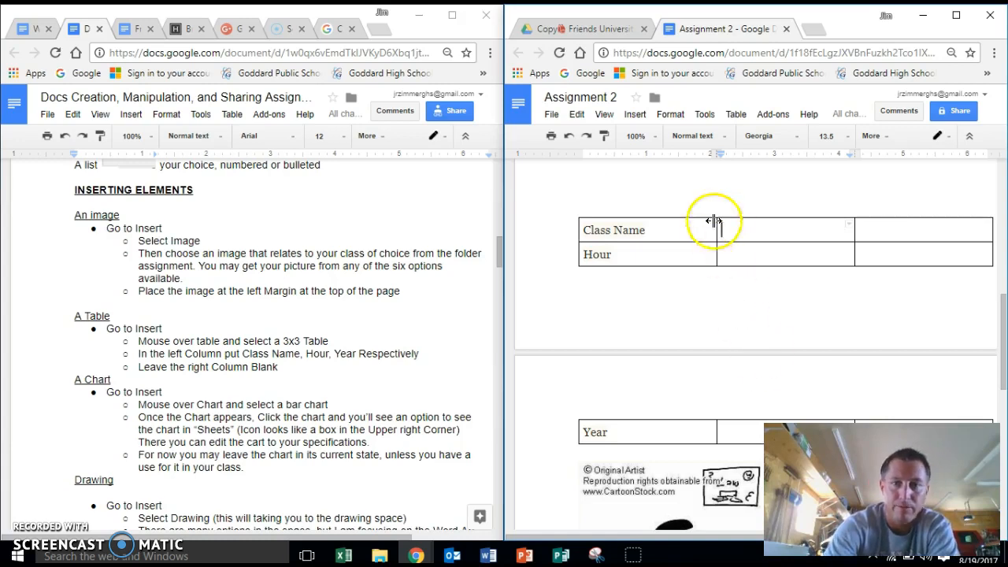
left_click(637, 115)
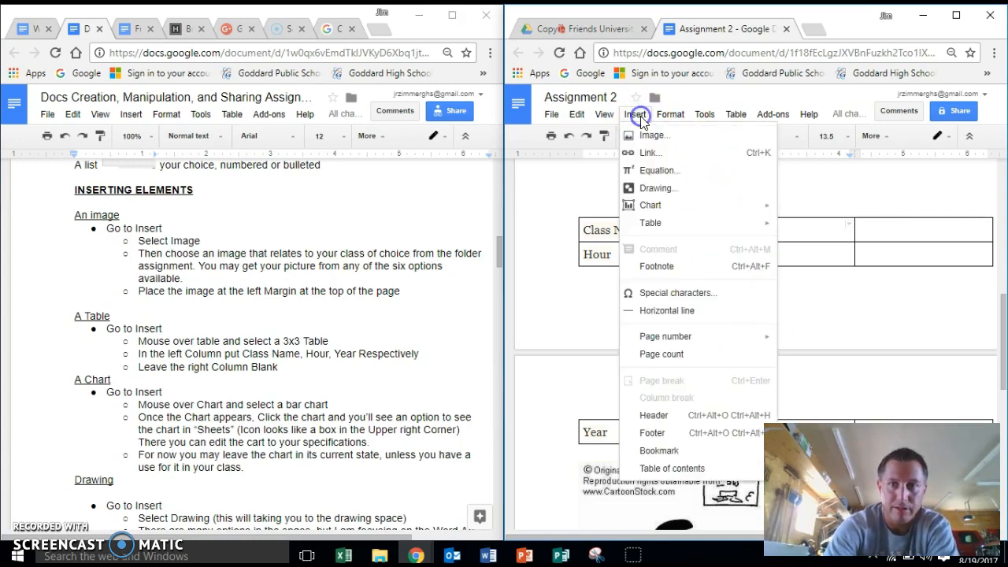
mouse_move(673, 229)
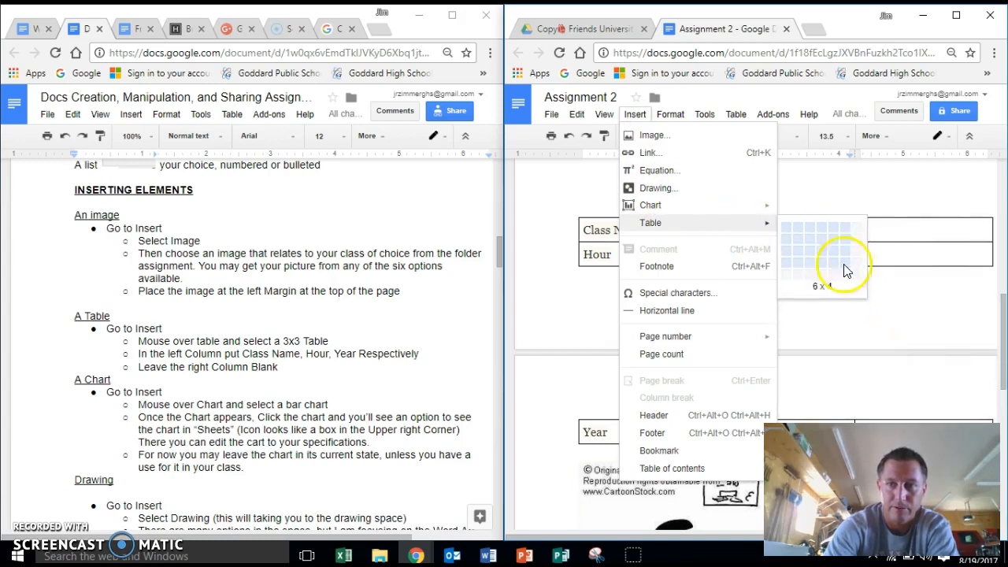
left_click(769, 224)
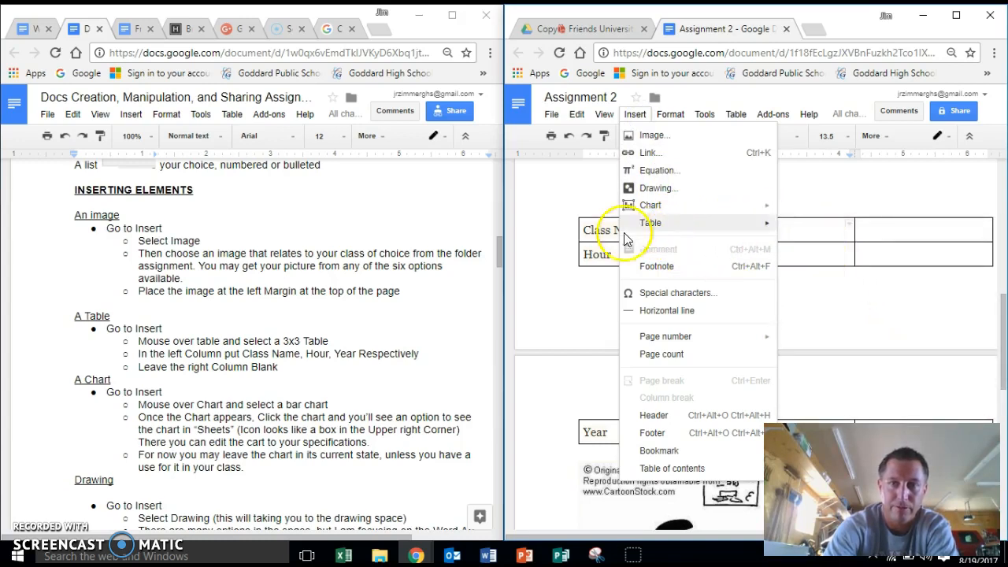
left_click(561, 305)
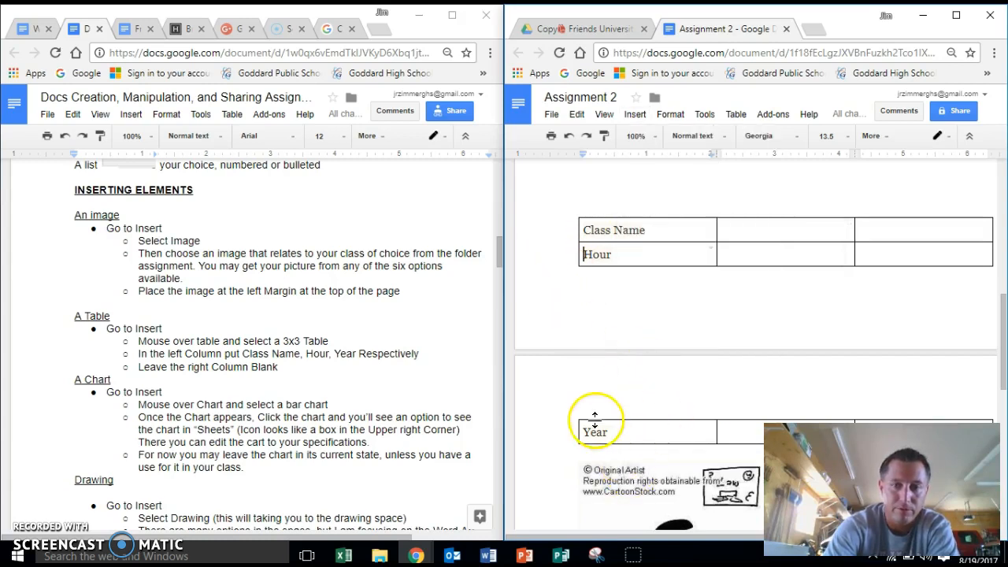
Set the cartoon image below the table to Break text.
scroll(616, 355, "down", 3)
scroll(618, 354, "down", 4)
left_click(608, 299)
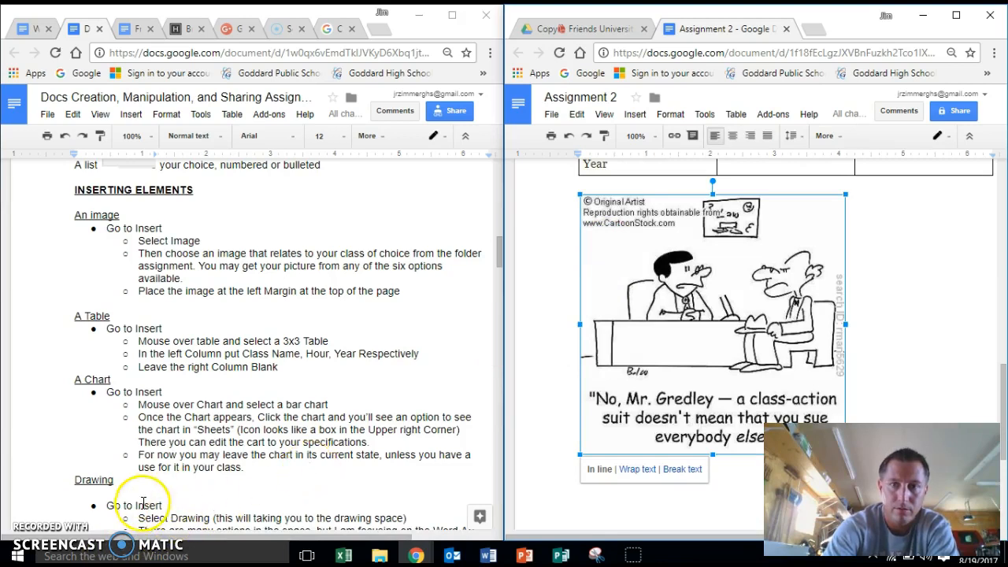
key("Down")
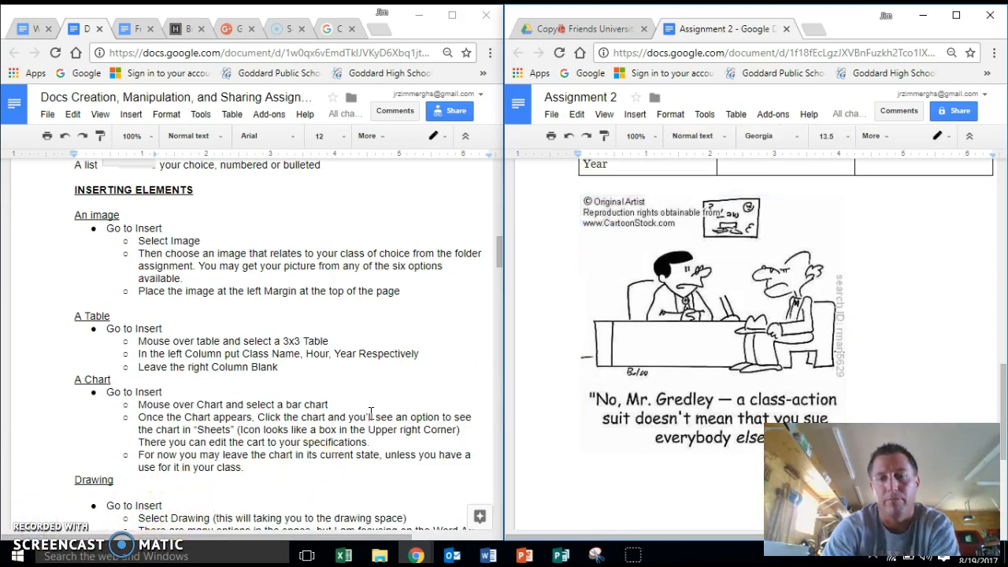
left_click(605, 367)
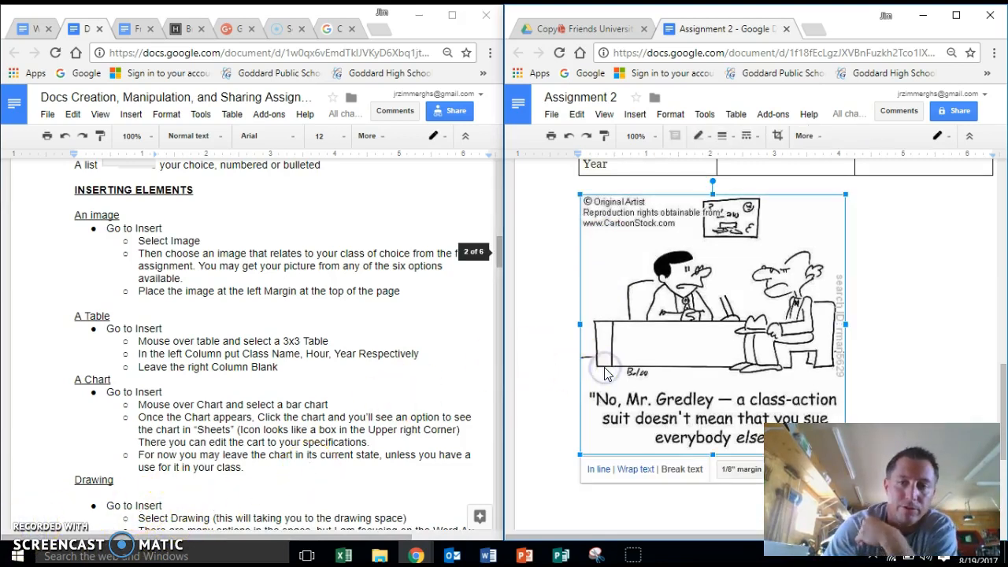
Insert a bar chart on the blank line below the cartoon and select it.
left_click(599, 501)
left_click(595, 494)
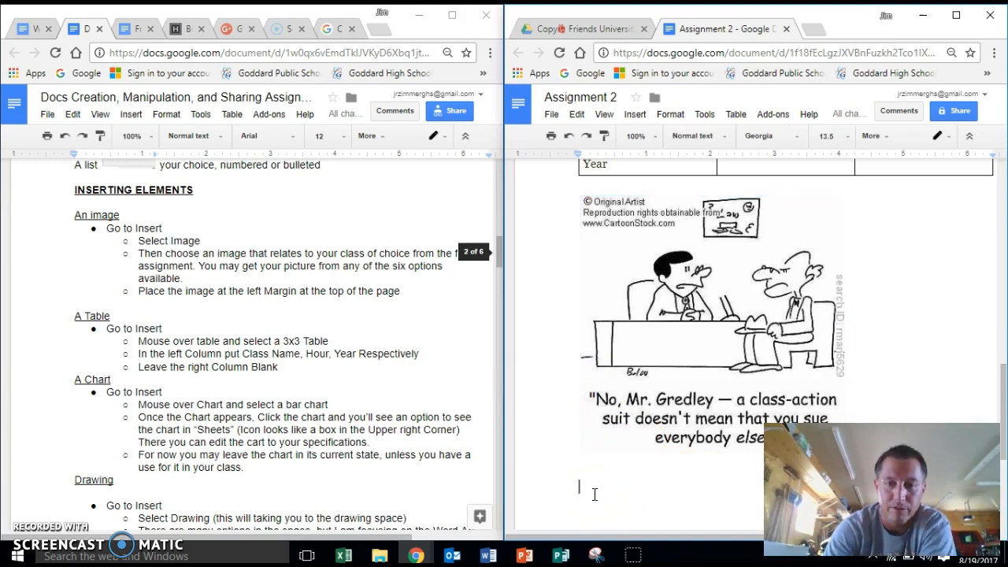
scroll(593, 493, "down", 3)
left_click(592, 434)
left_click(575, 338)
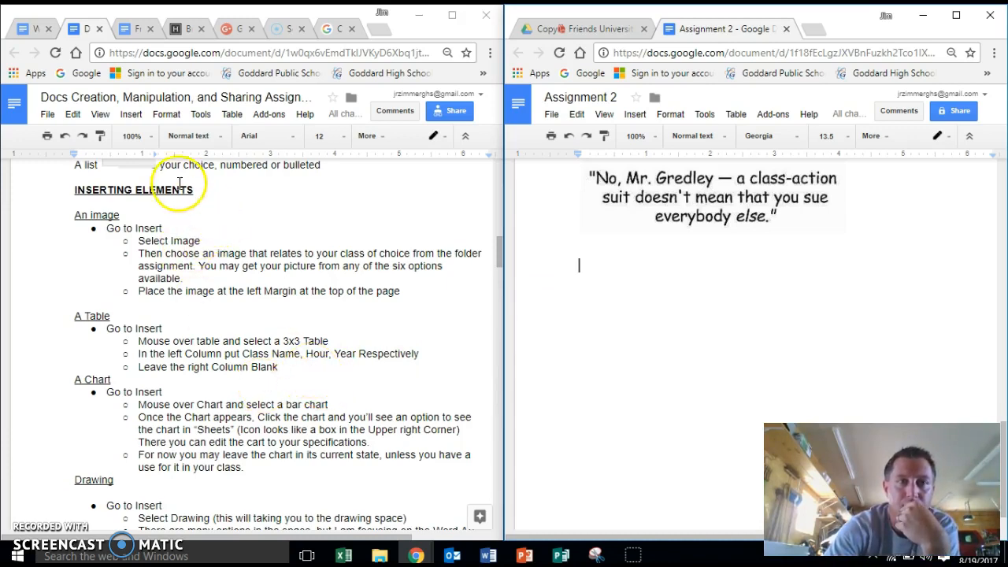
left_click(636, 115)
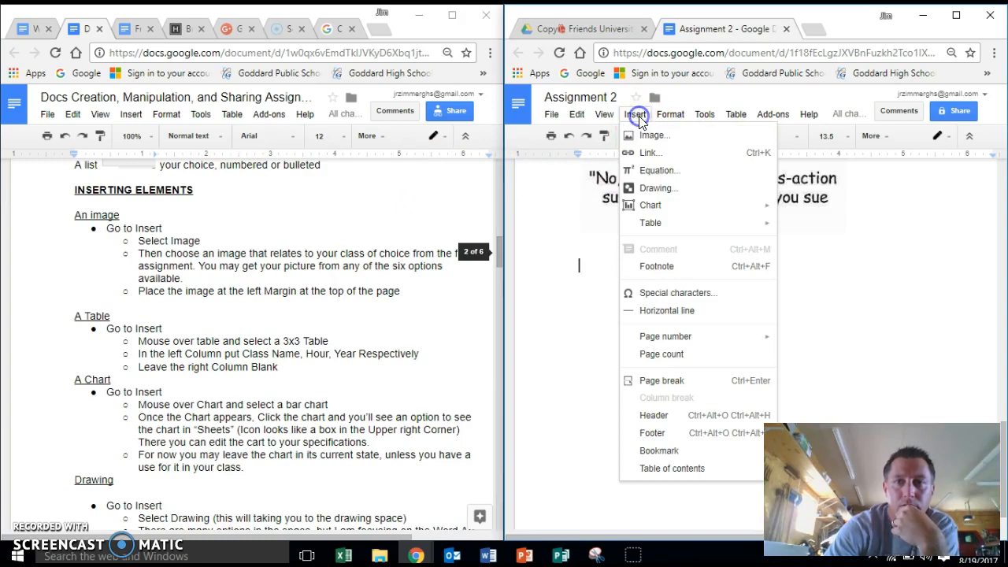
mouse_move(664, 211)
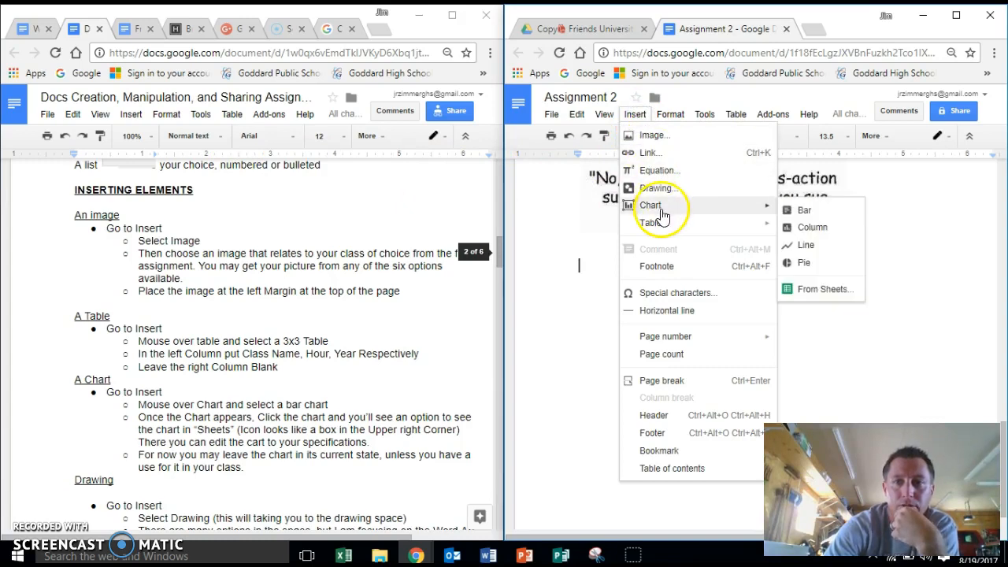
left_click(810, 213)
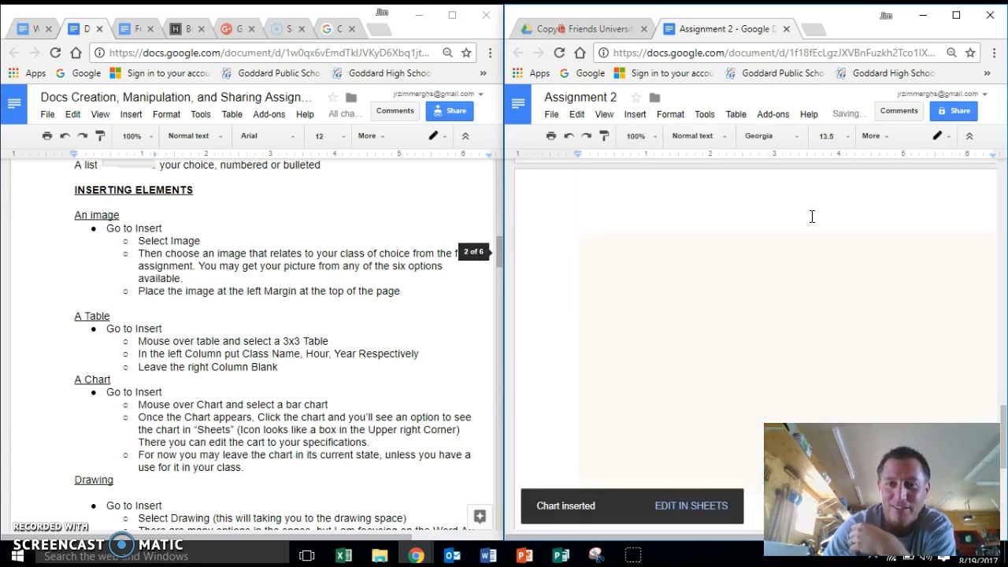
left_click(707, 364)
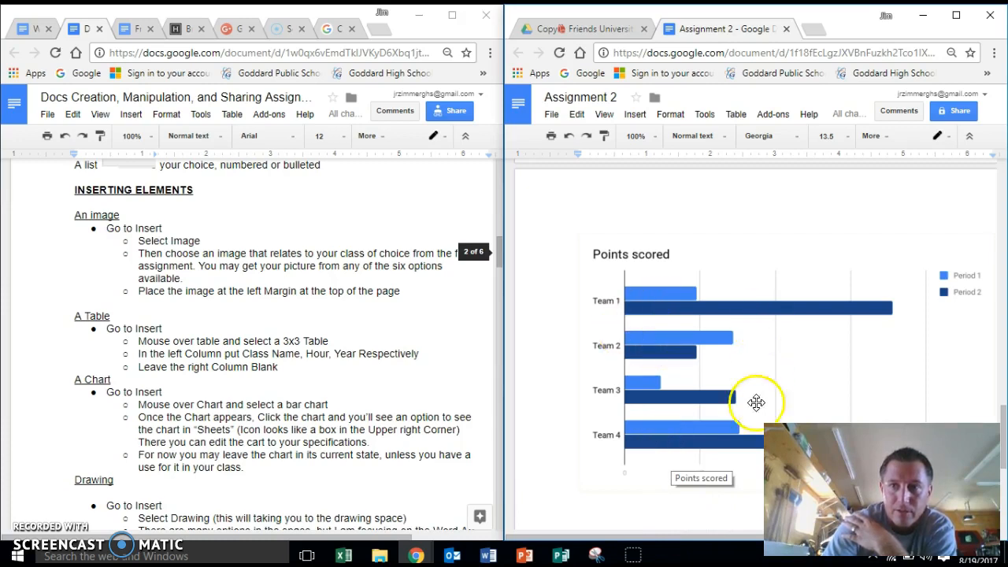
left_click(696, 390)
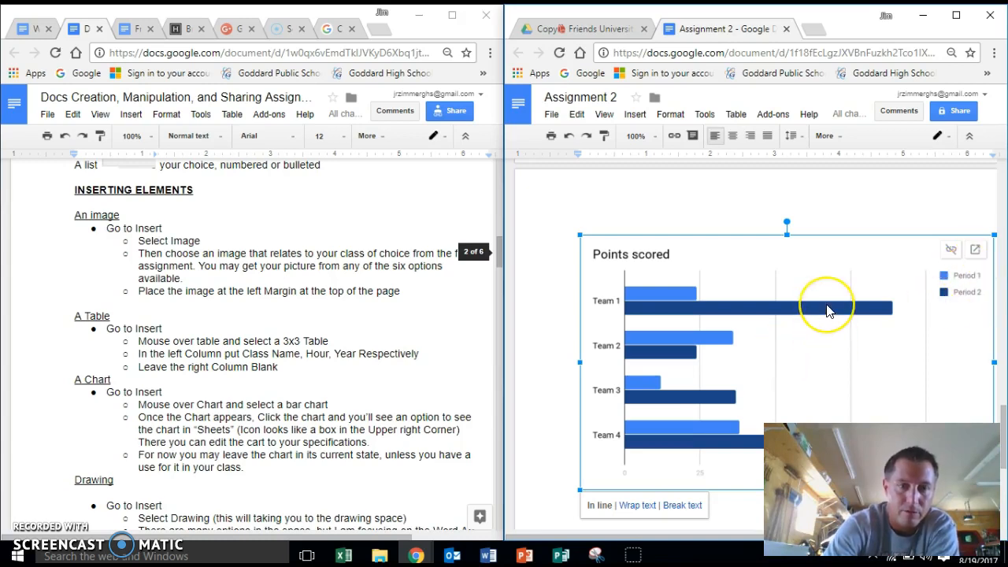
Start a new drawing for insertion into Assignment 2.
scroll(828, 309, "down", 3)
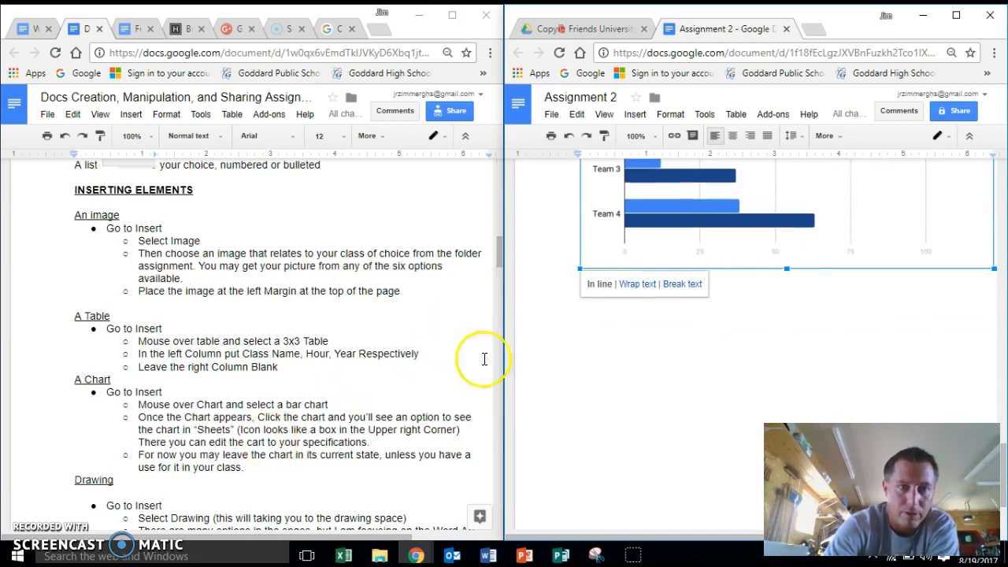
scroll(378, 417, "down", 3)
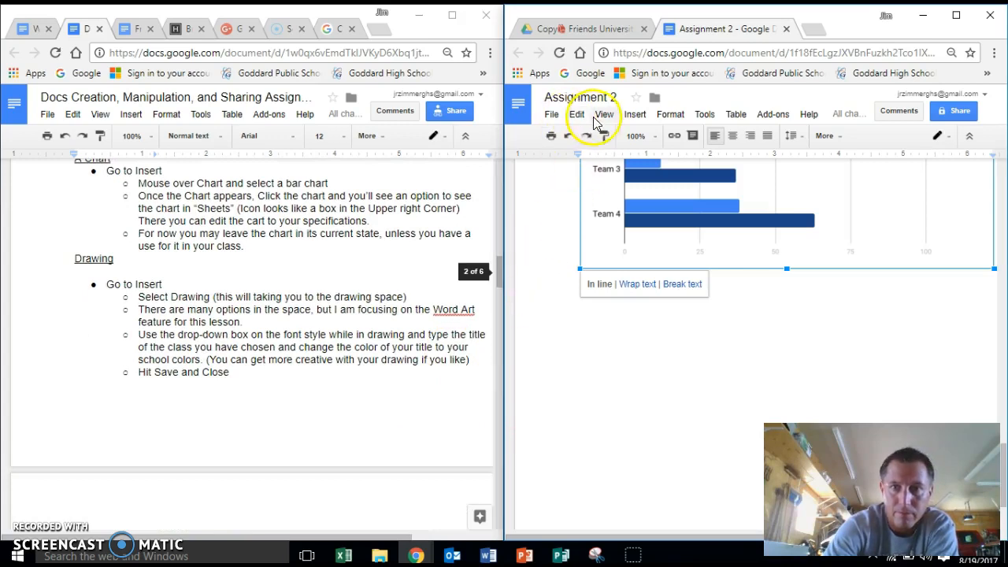
left_click(634, 118)
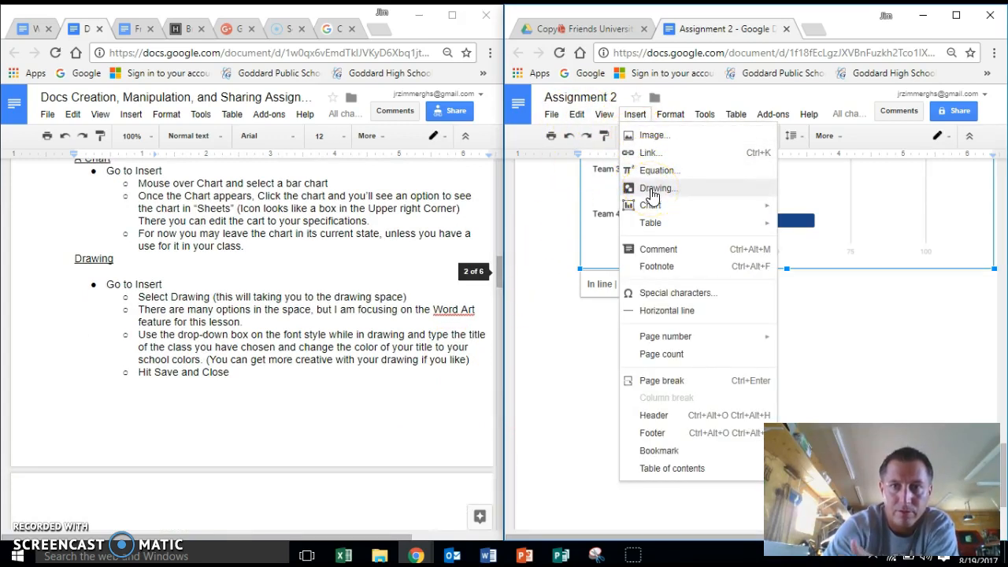
left_click(653, 189)
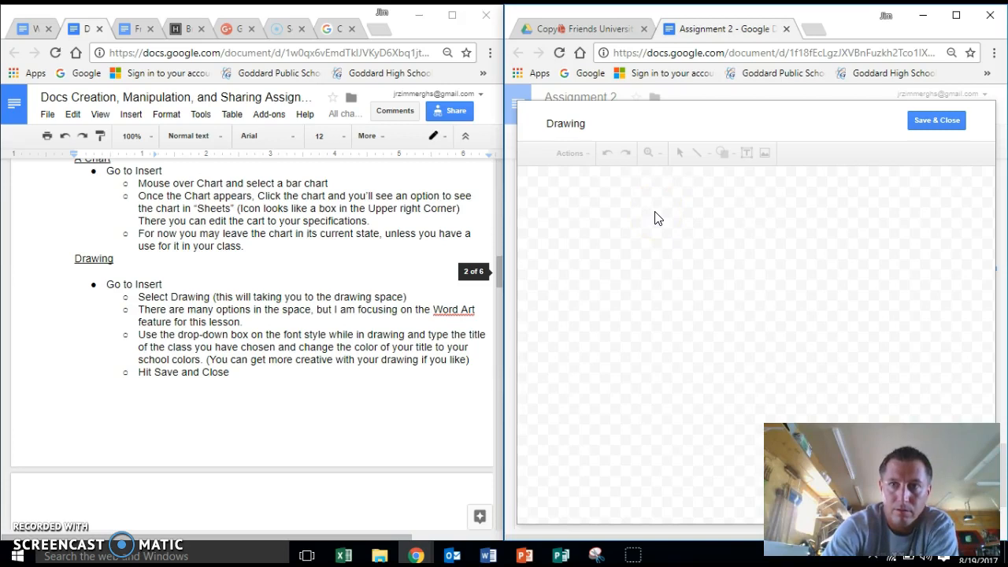
left_click(656, 196)
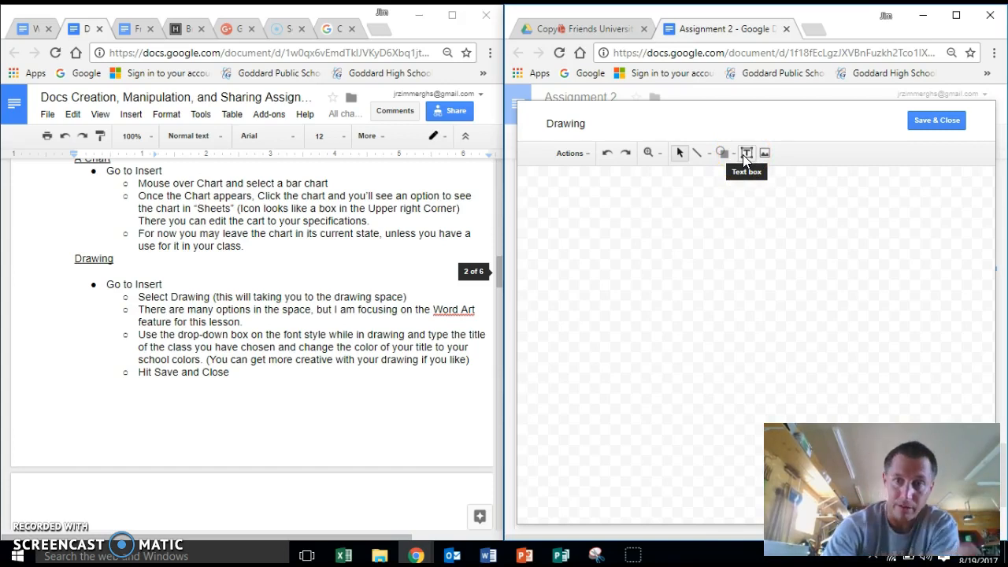
Try to draw a text box on the drawing canvas.
left_click(746, 155)
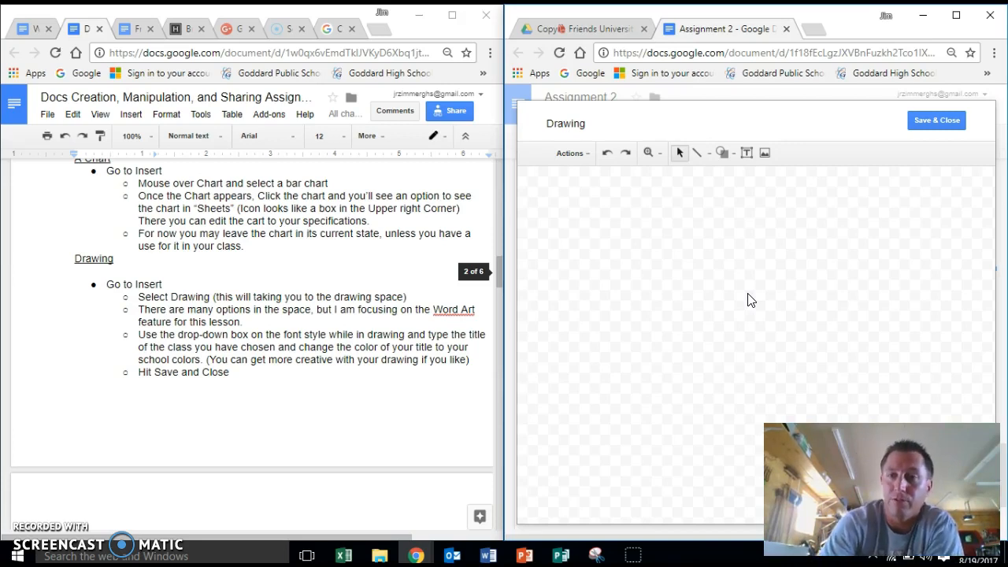
left_click(746, 153)
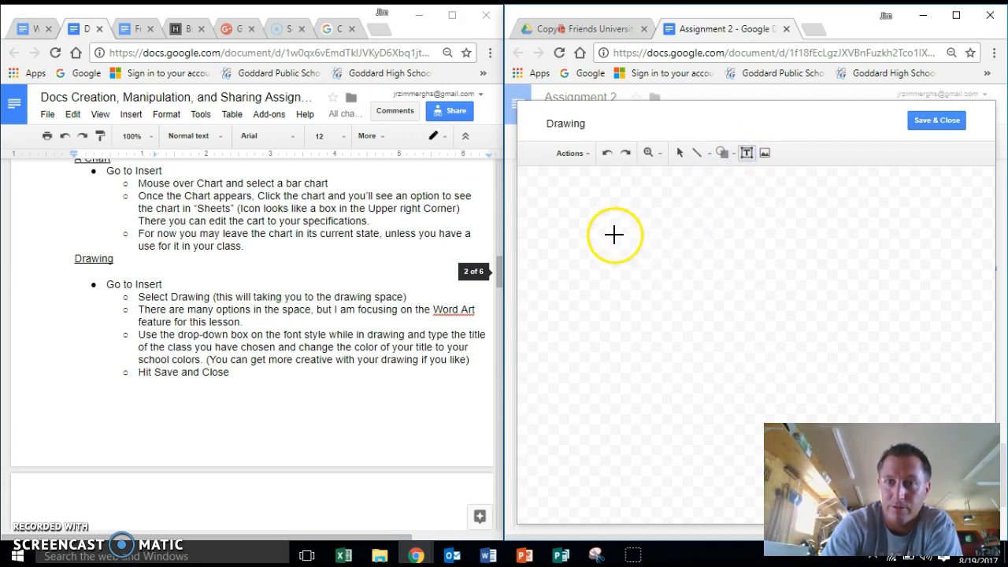
left_click_drag(606, 242, 904, 343)
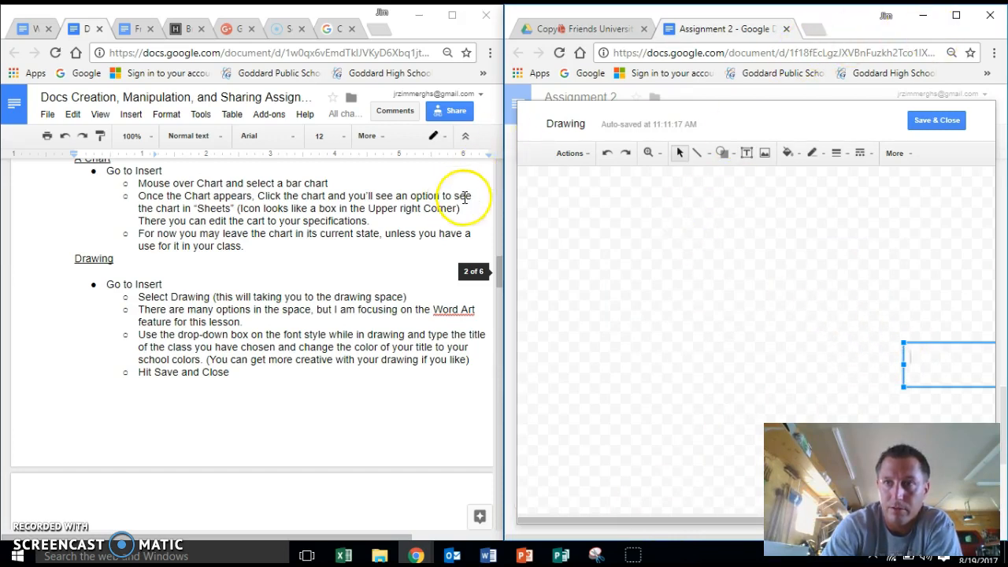
Widen the Assignment 2 window and draw a wide text box in the upper part of the drawing canvas, ready for text entry.
left_click_drag(504, 197, 263, 207)
left_click(711, 353)
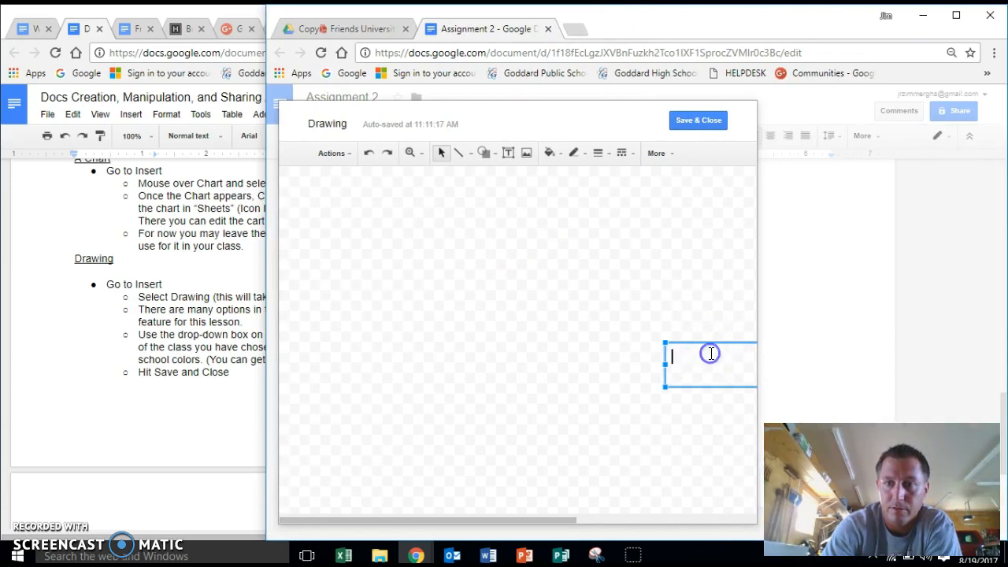
left_click(698, 340)
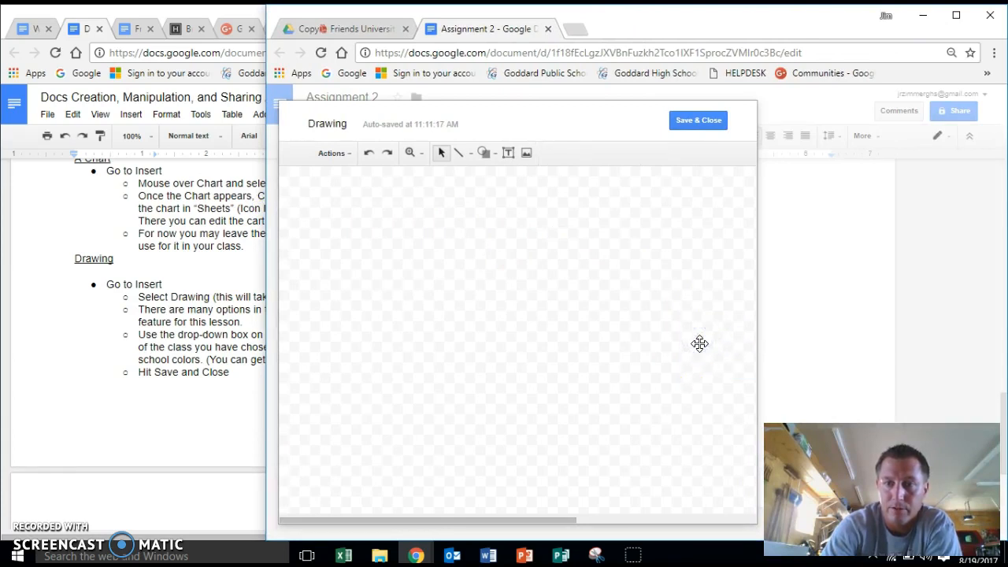
left_click(505, 154)
left_click_drag(349, 222, 596, 323)
left_click(386, 242)
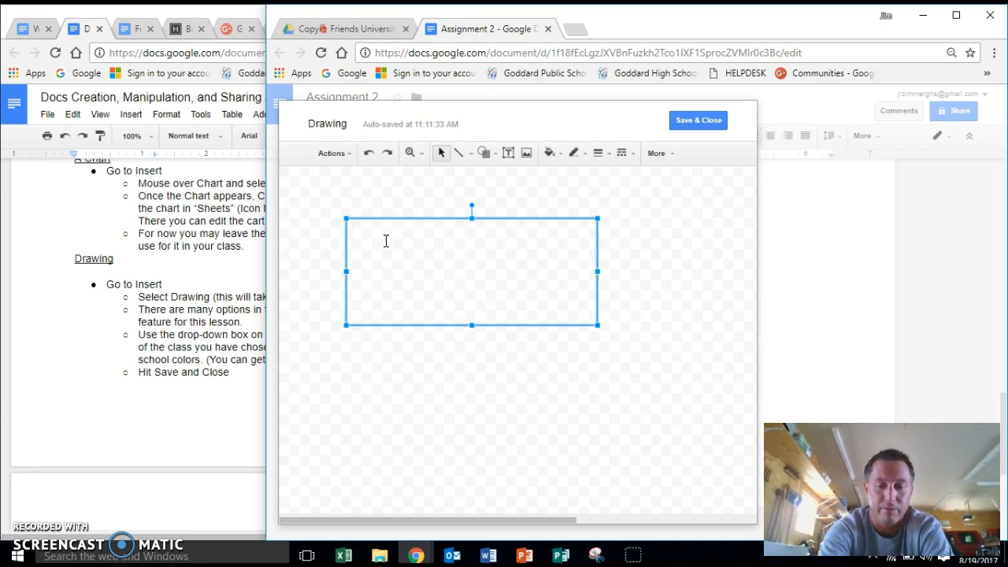
Enter "Business Law" in the drawing's text box and select the box for formatting.
type("Business Law")
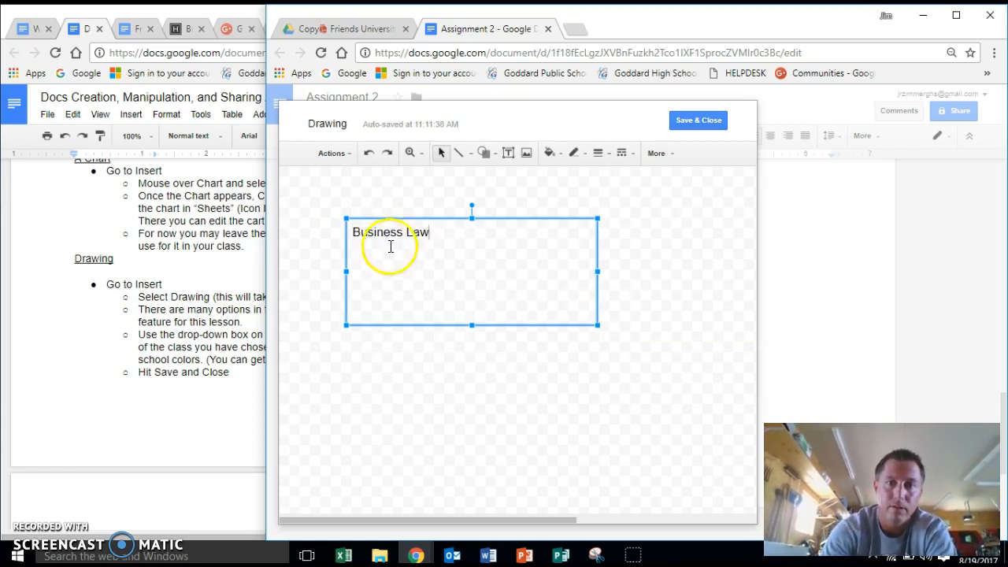
left_click(509, 210)
left_click(402, 232)
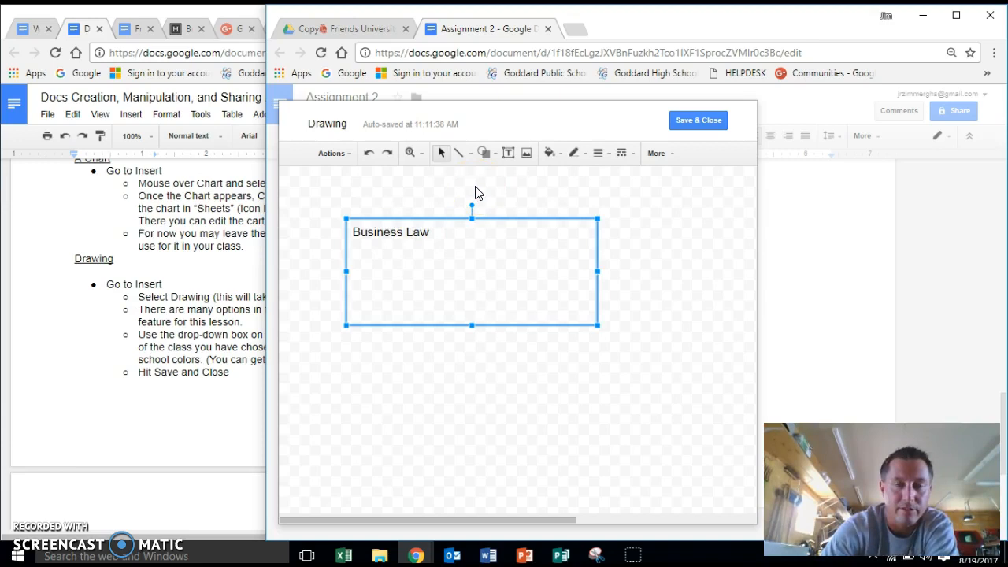
Set the Business Law text in the drawing to the Black Ops font at size 36.
left_click(672, 155)
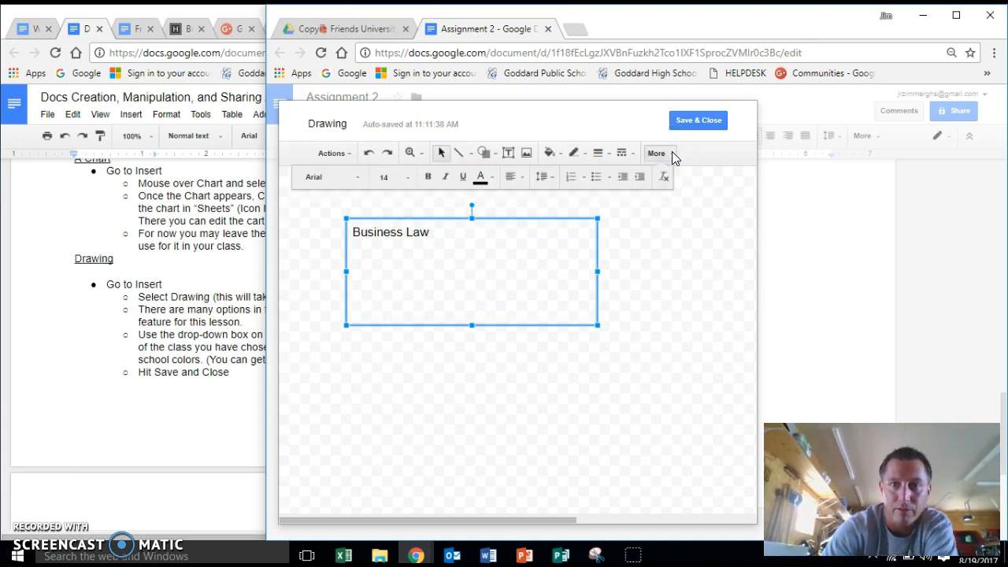
left_click(361, 179)
left_click(354, 218)
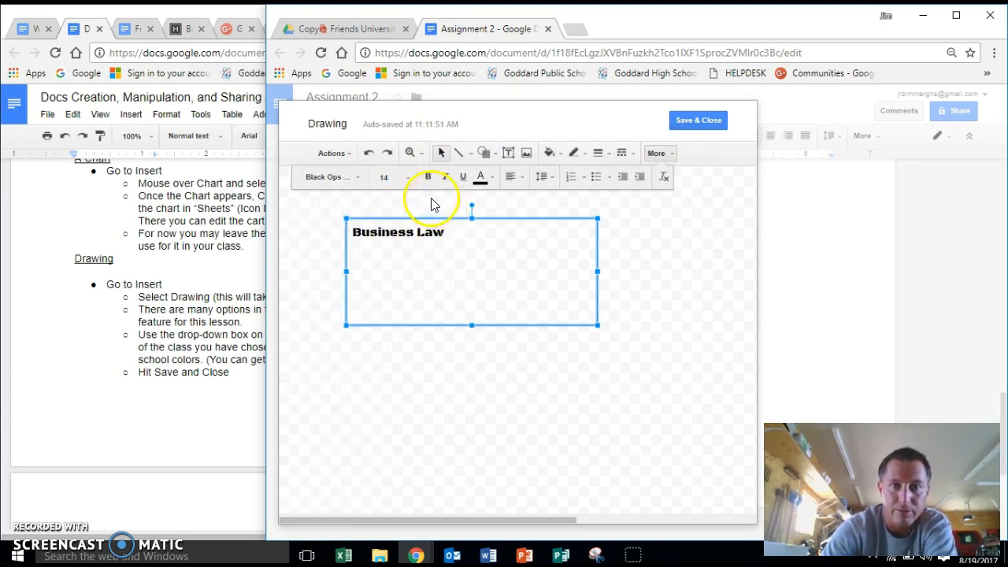
left_click(407, 176)
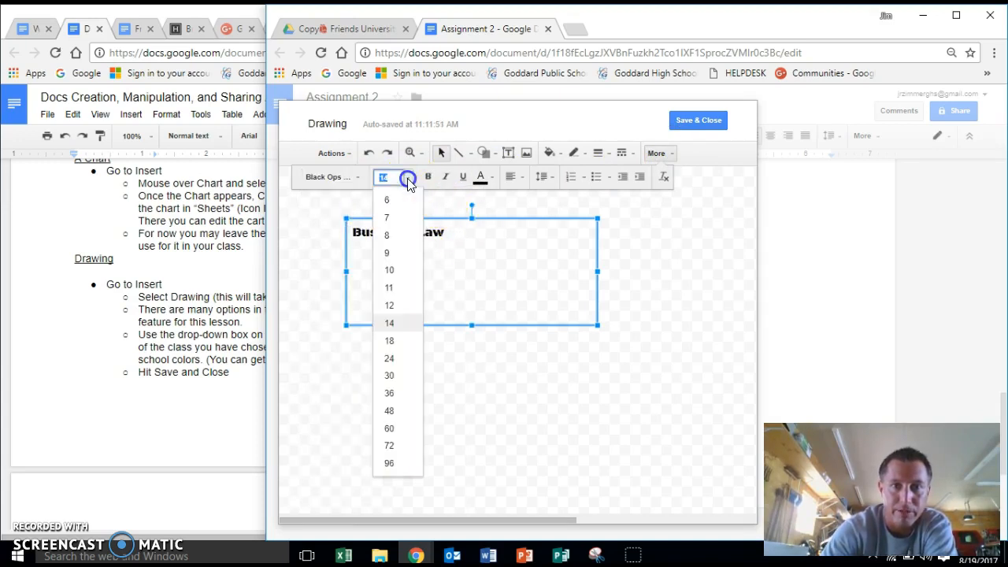
left_click(396, 393)
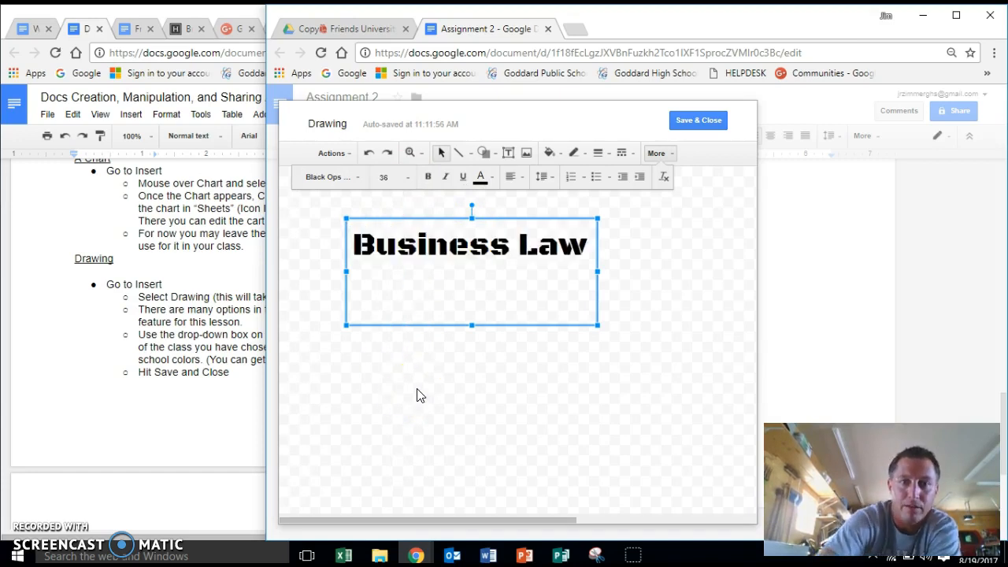
Color the Business Law text bright blue and save the drawing into the document.
left_click(493, 183)
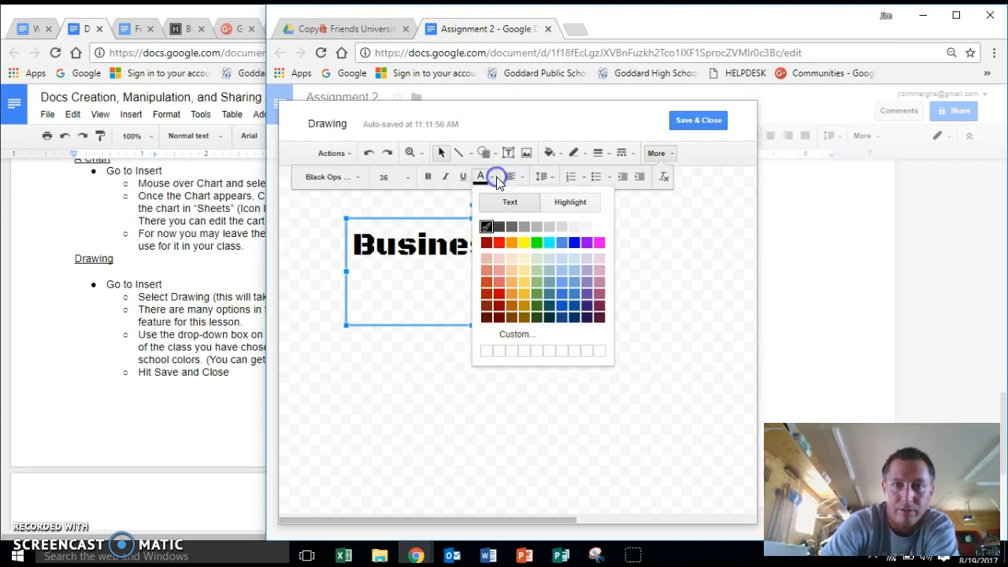
left_click(575, 247)
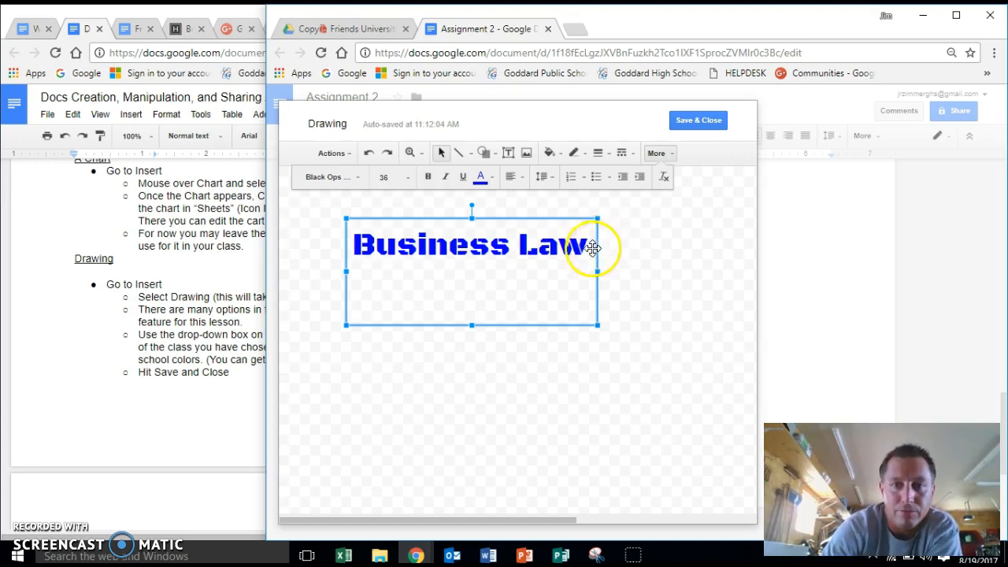
left_click(706, 120)
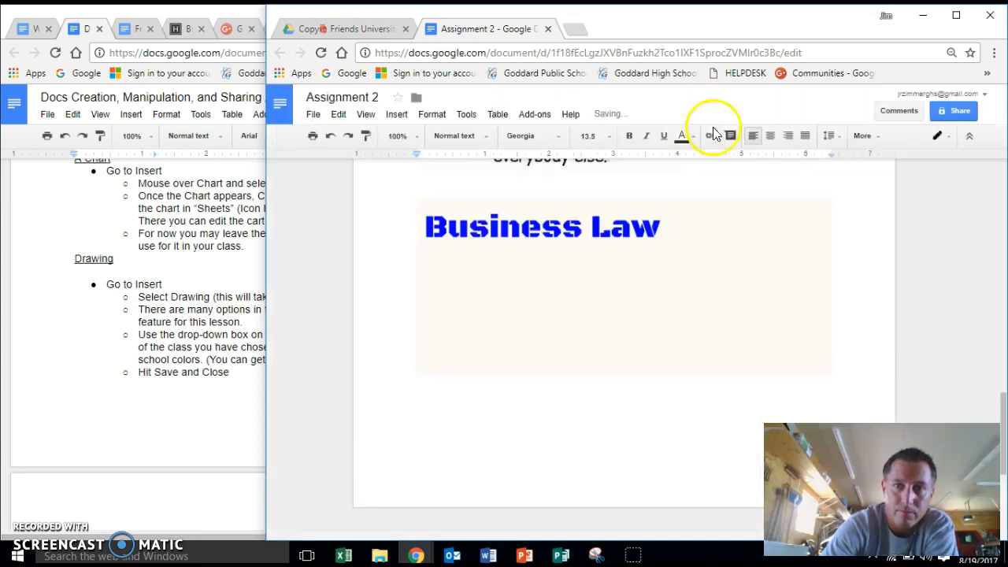
Reduce the height of the Business Law drawing in the document and set its text positioning to Break text.
left_click(543, 236)
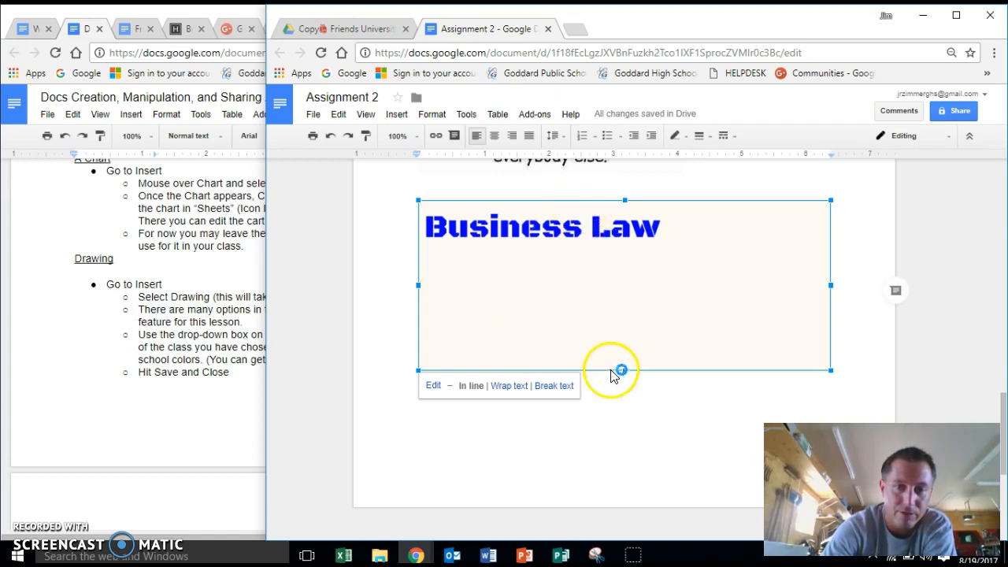
mouse_move(625, 370)
left_mouse_down()
mouse_move(614, 263)
mouse_move(628, 321)
left_mouse_up()
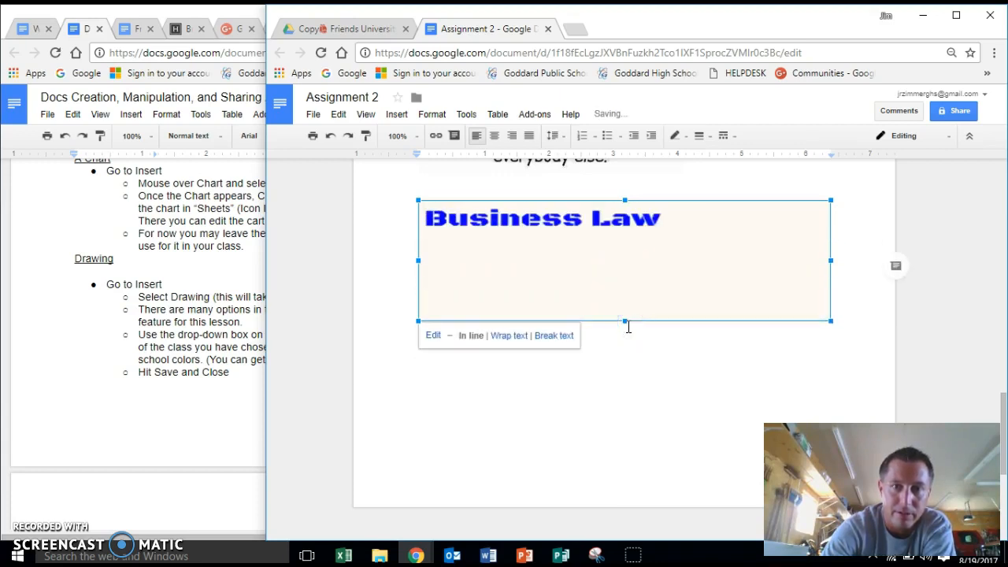
left_click(510, 339)
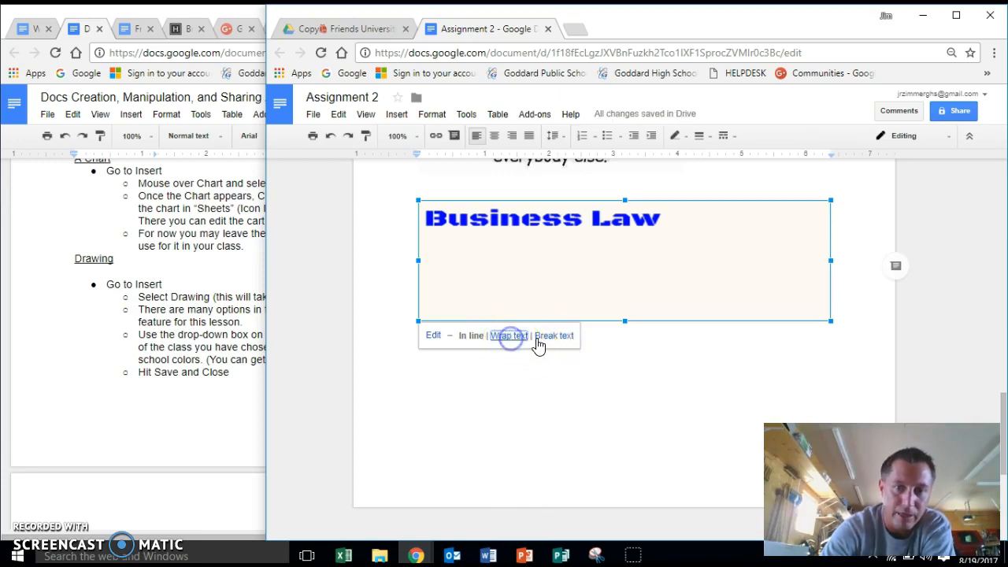
left_click(543, 335)
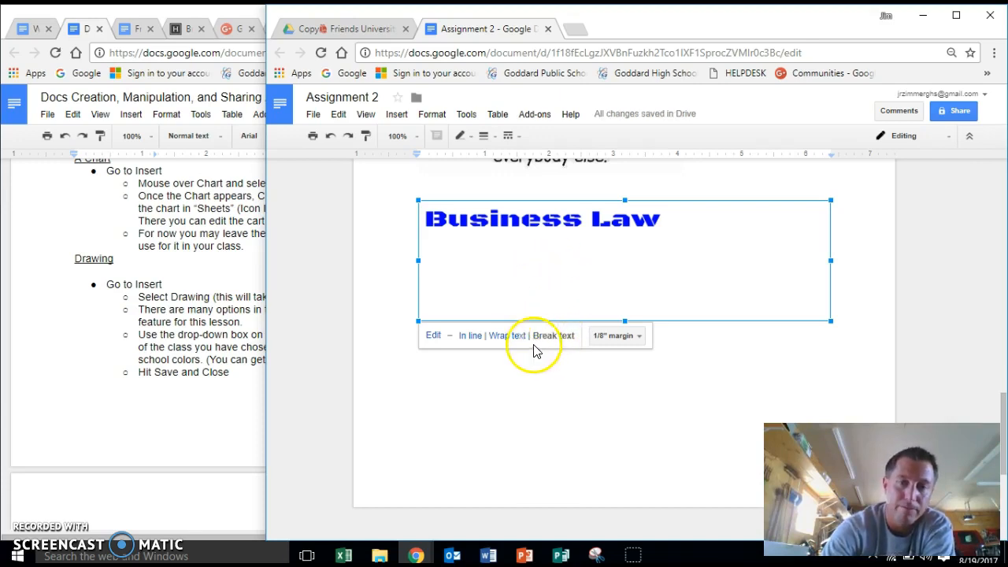
left_click(446, 374)
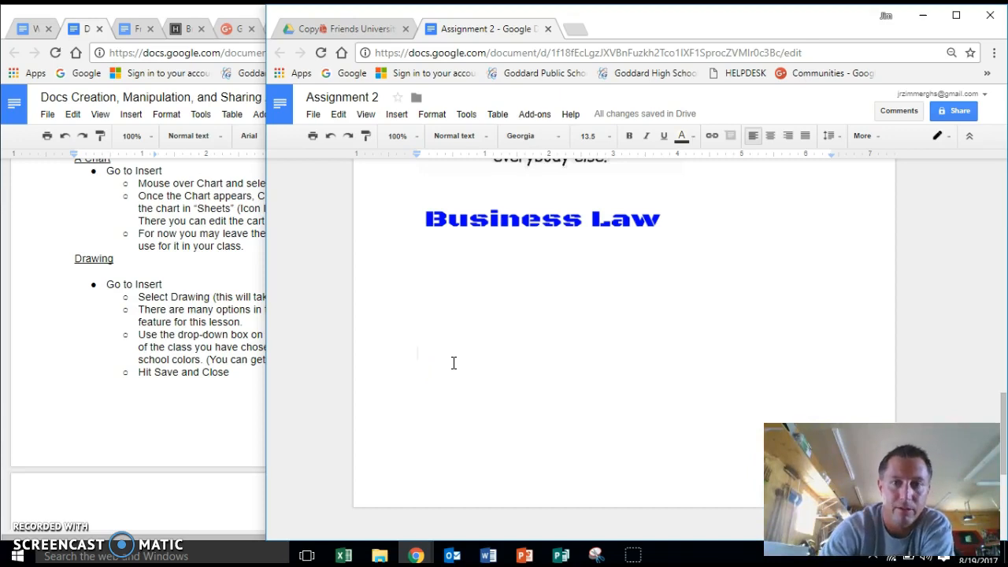
Check the link instructions, copy the web address of the Harvard Law Review article, and return to Assignment 2.
scroll(206, 321, "down", 2)
scroll(205, 322, "down", 5)
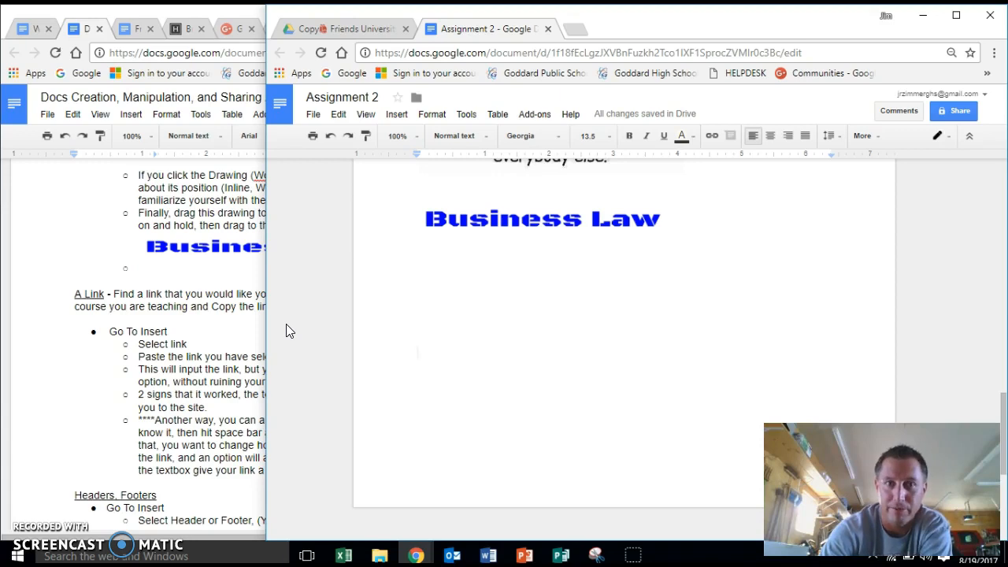
left_click(189, 29)
left_click(189, 29)
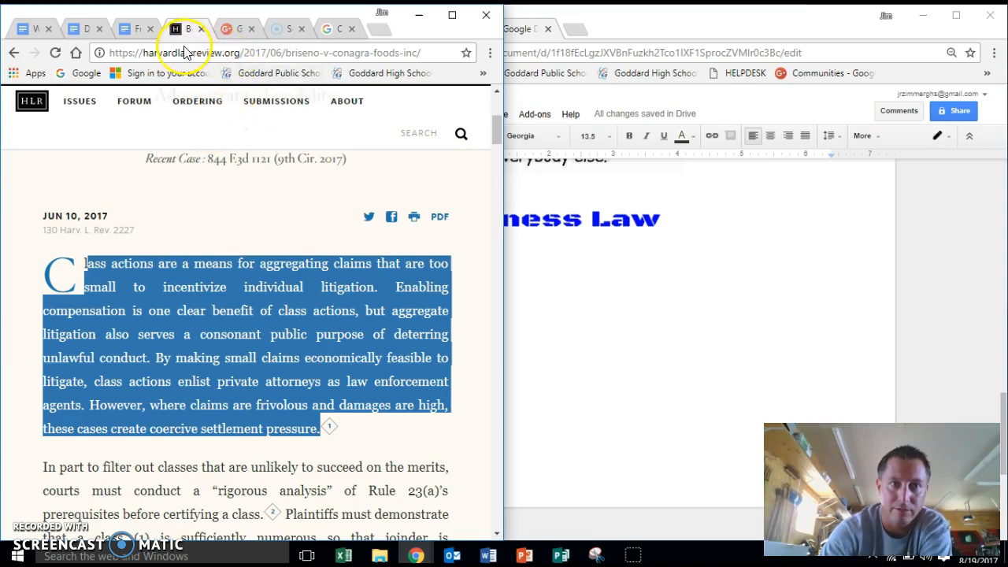
left_click(249, 53)
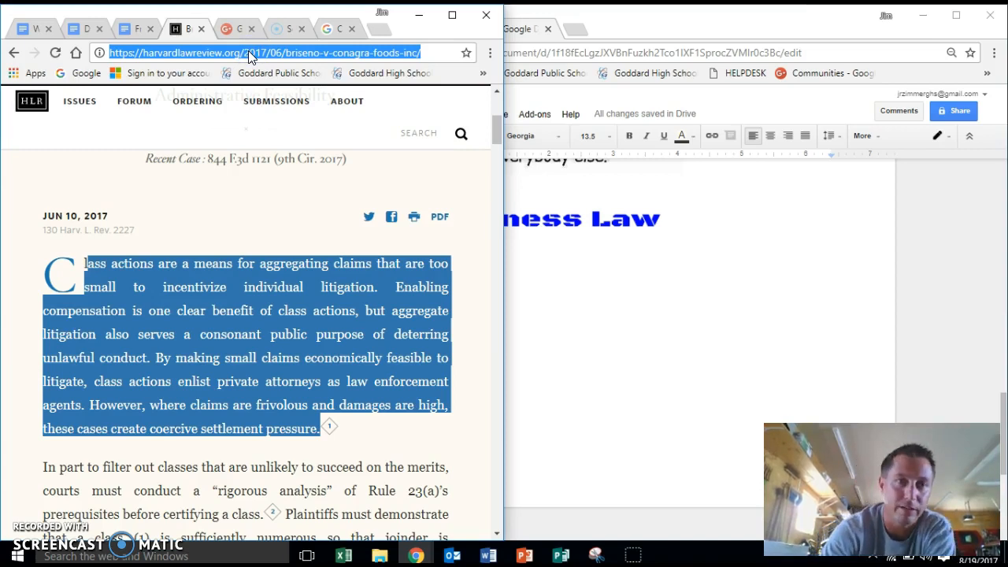
left_click(505, 275)
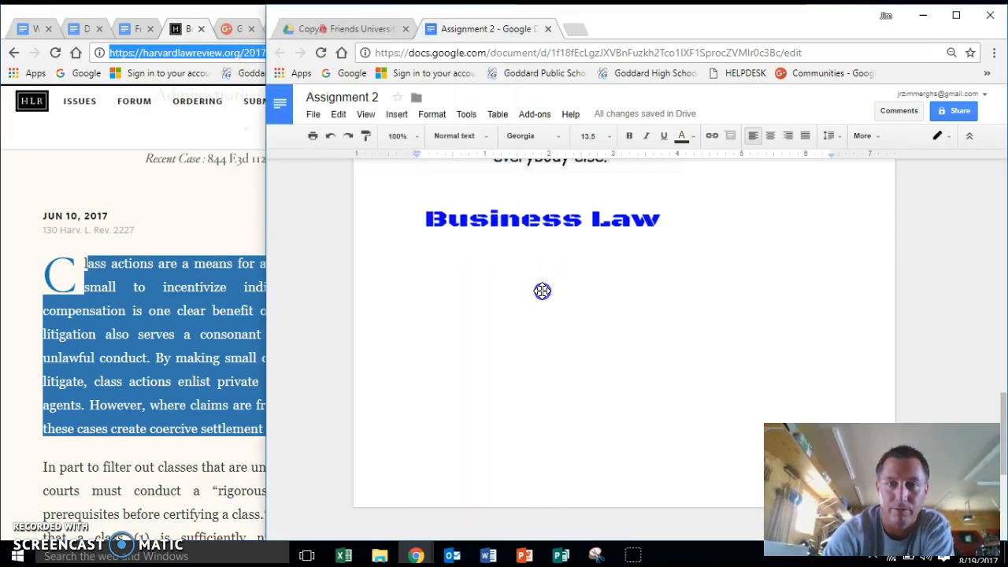
double_click(439, 334)
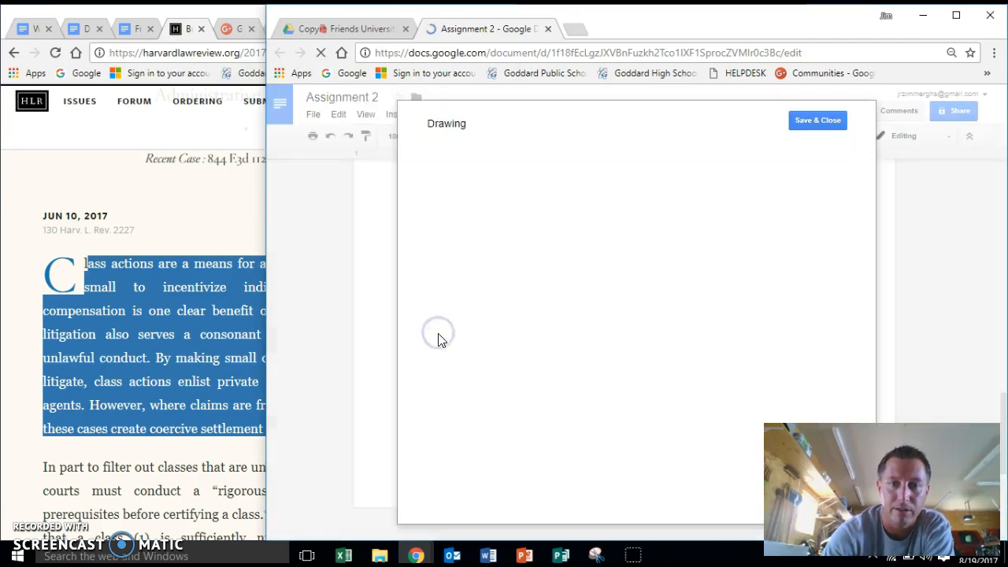
left_click(823, 126)
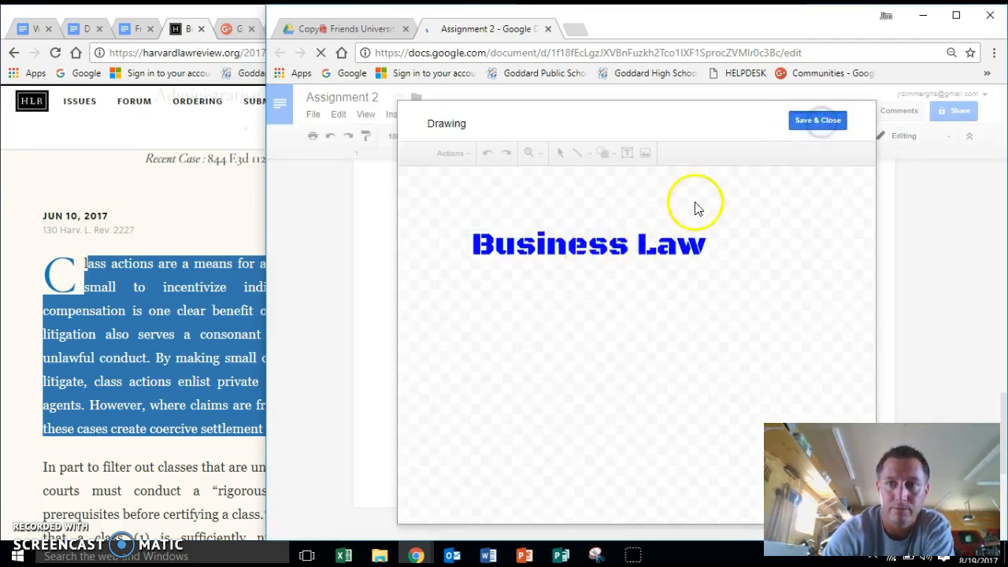
left_click(419, 386)
left_click(435, 381)
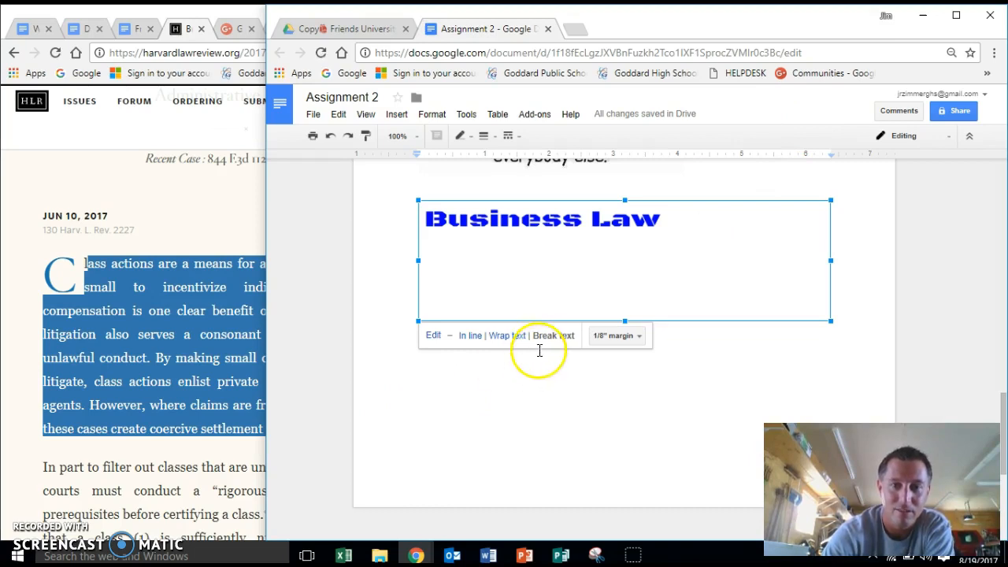
Paste the copied Harvard Law Review address on the blank line below the Business Law drawing.
left_click(420, 368)
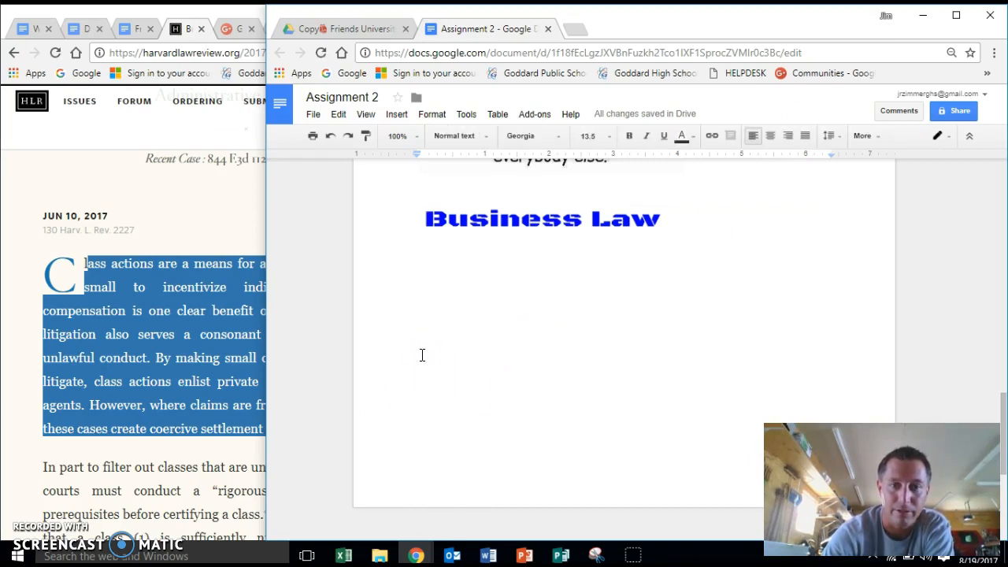
right_click(422, 355)
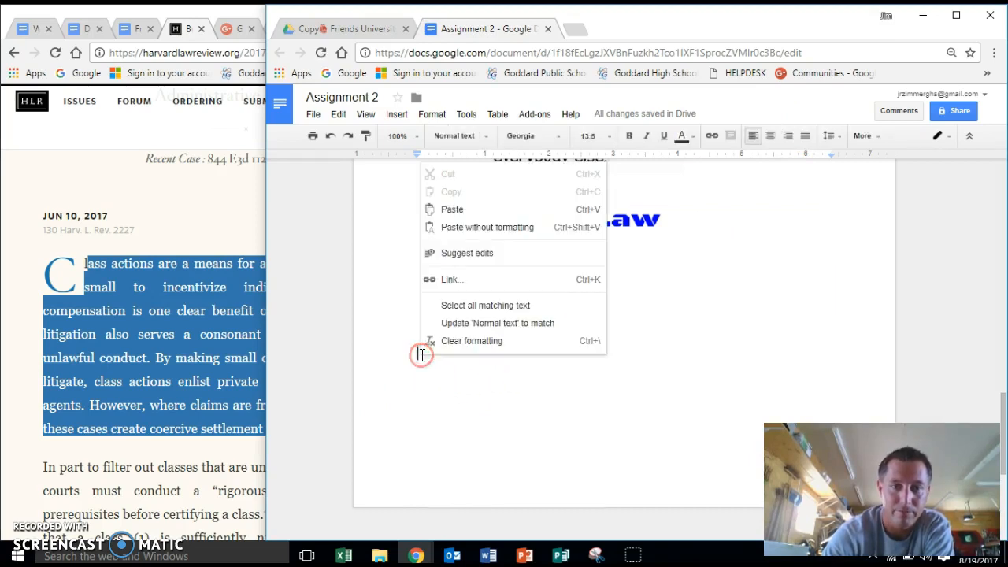
left_click(452, 208)
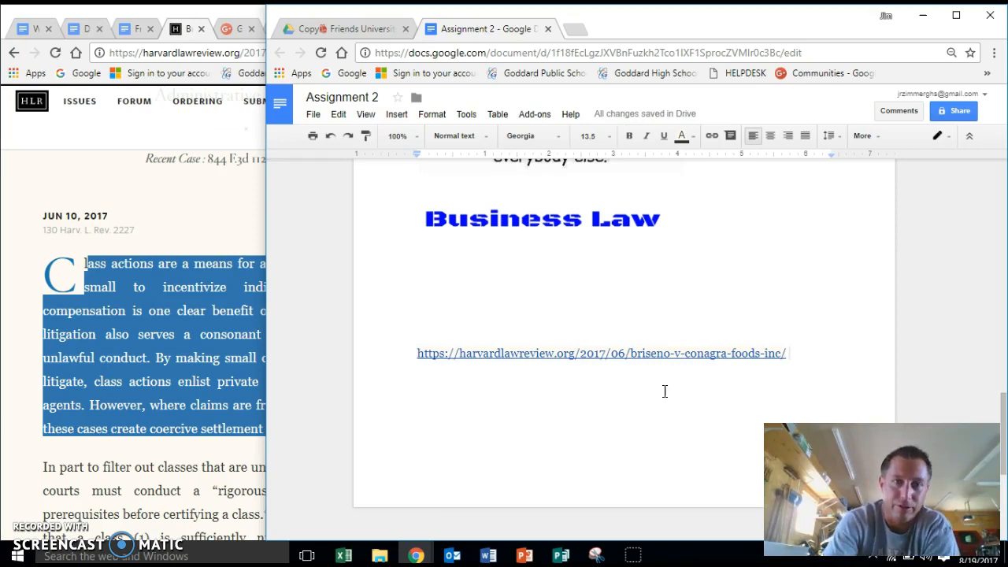
Change the display text of the pasted Harvard Law Review link to "Class Action Information".
left_click(396, 114)
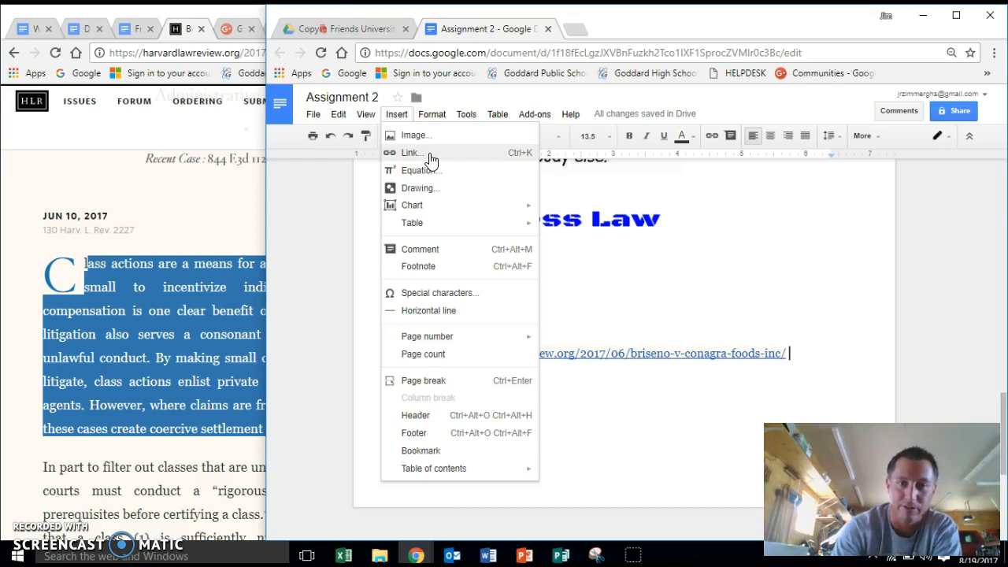
left_click(635, 401)
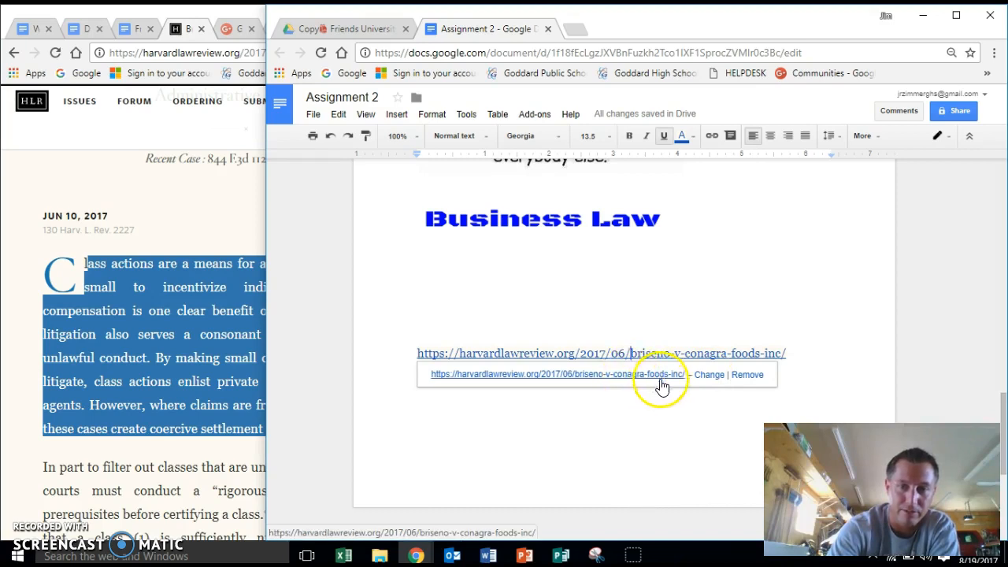
left_click(712, 376)
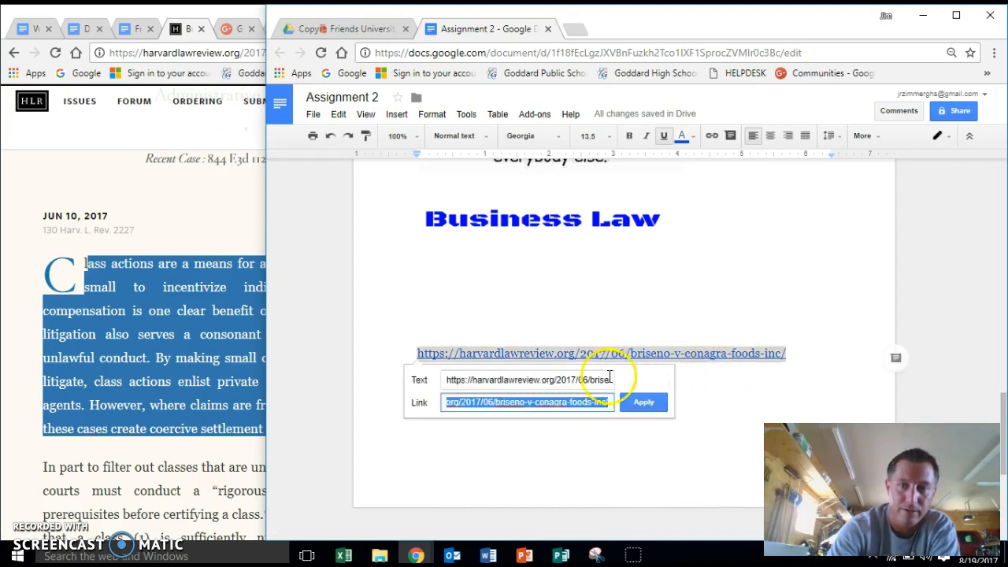
triple_click(592, 380)
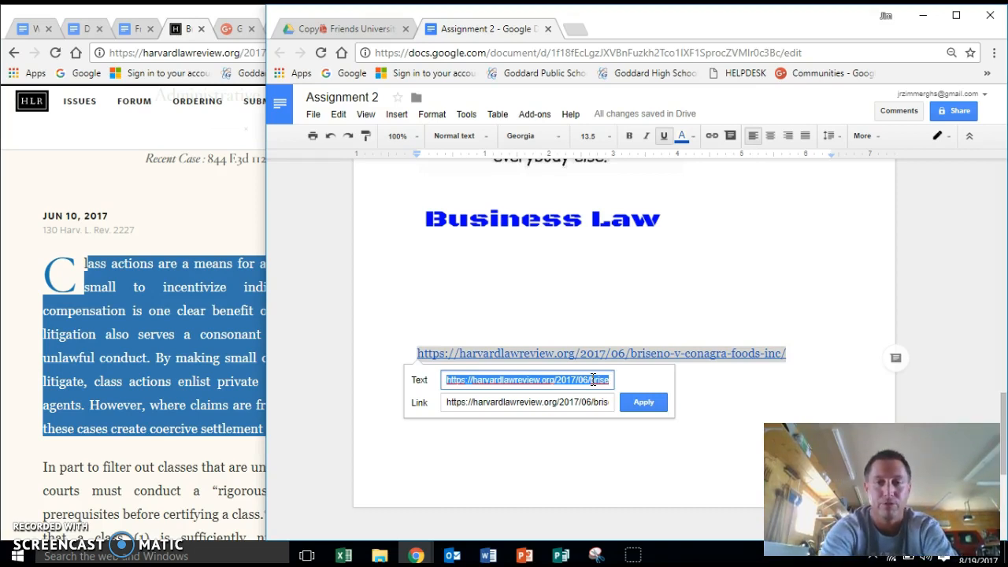
type("Class")
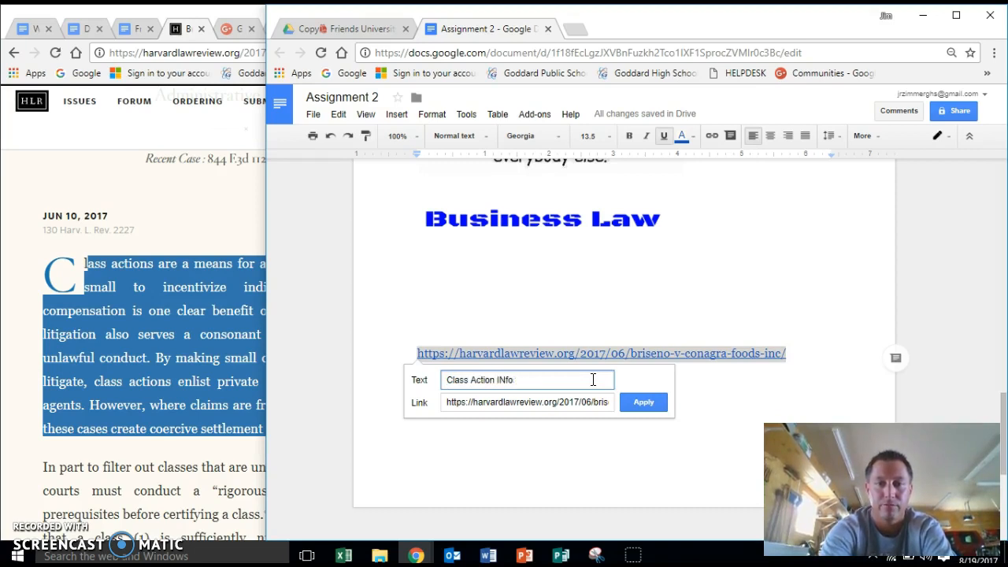
type(" Action Information")
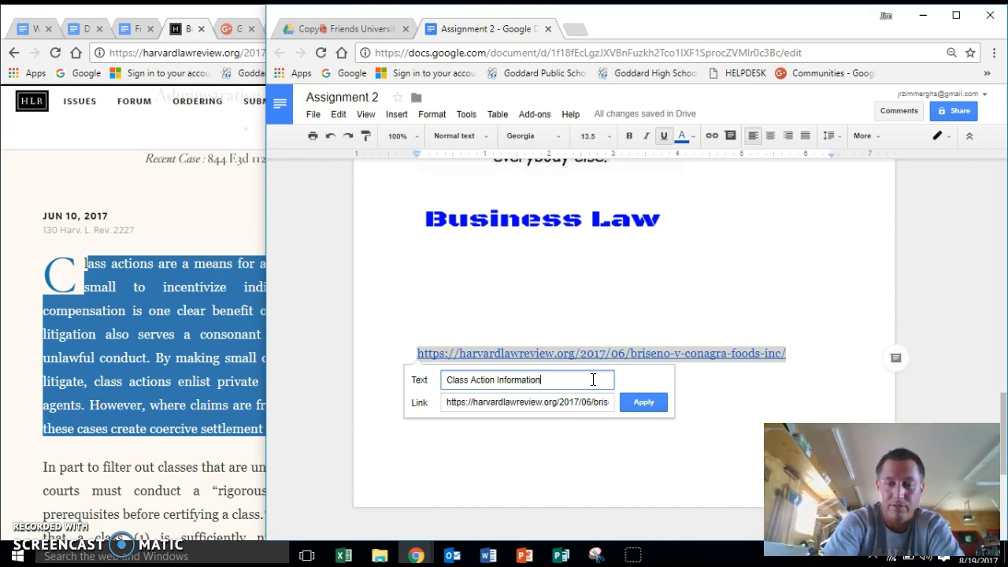
key("Return")
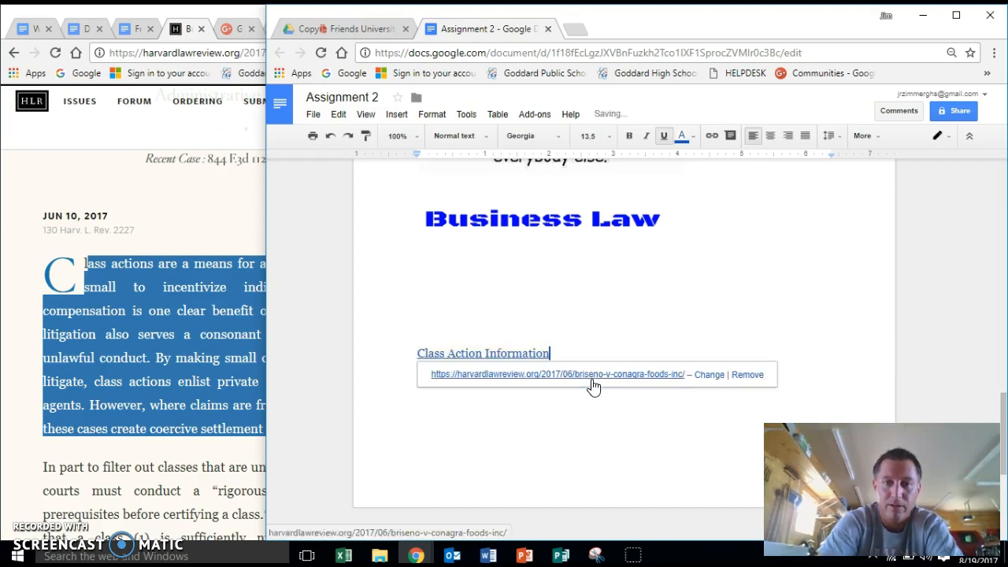
Check the Class Action Information link's target and start a new line below the link.
left_click(513, 410)
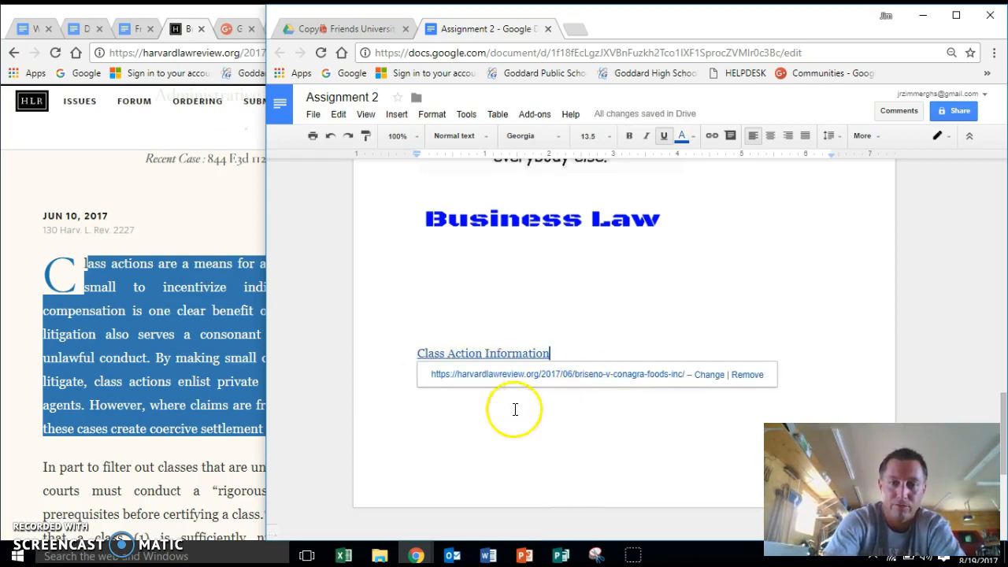
left_click(541, 354)
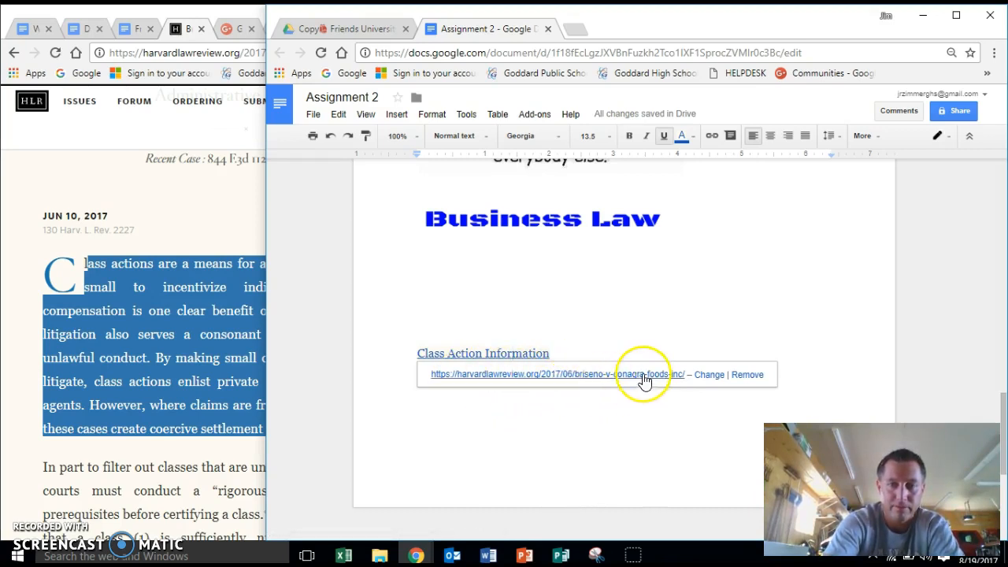
left_click(576, 357)
key("Return")
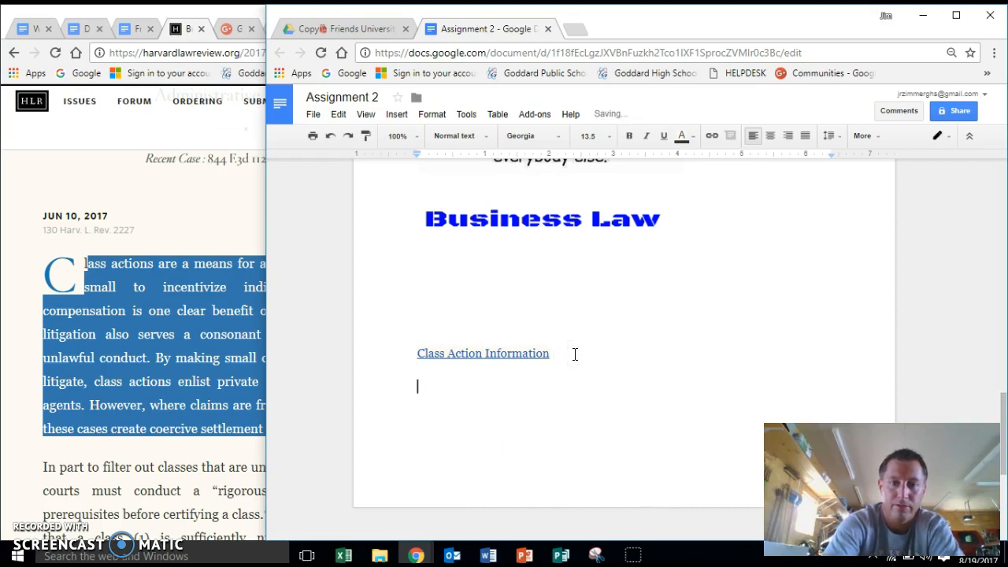
left_click(581, 361)
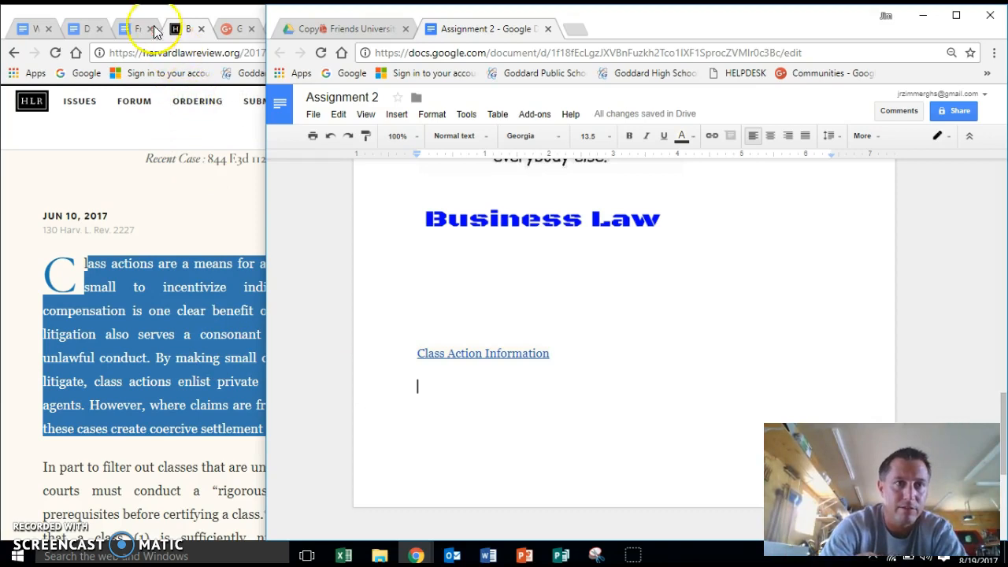
Check the Headers, Footers section of the assignment instructions, return to Assignment 2 and insert a page header.
left_click(84, 26)
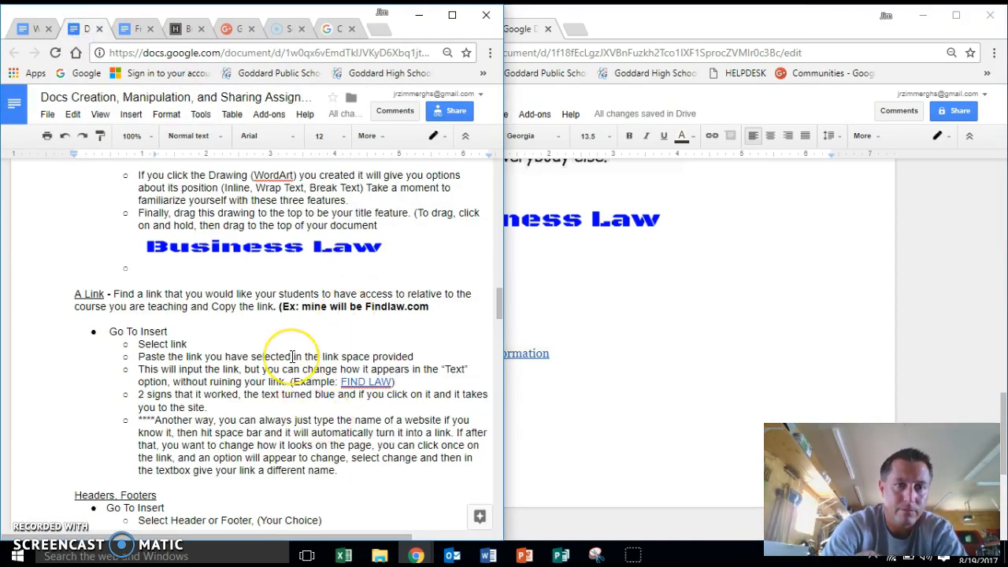
scroll(292, 357, "down", 4)
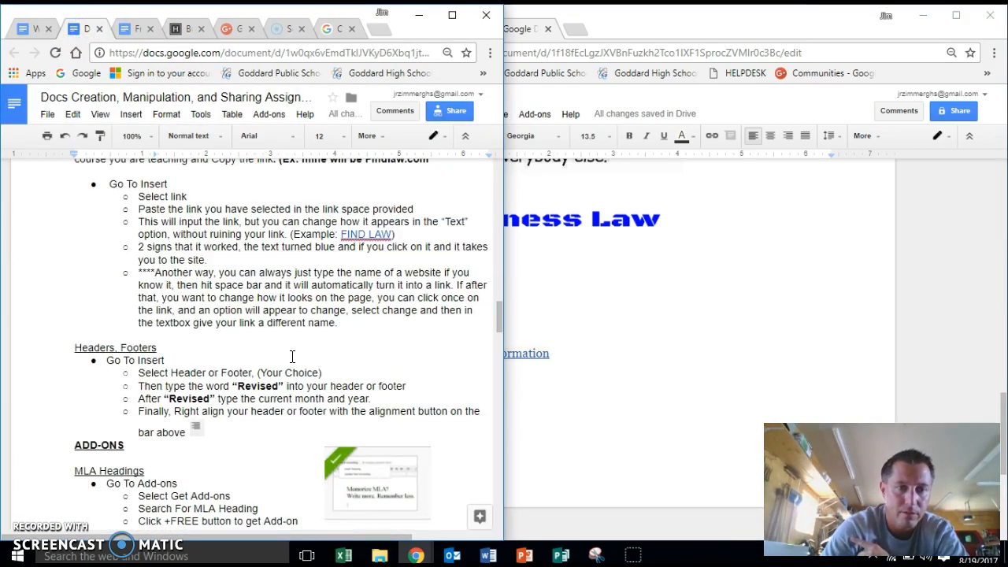
scroll(292, 357, "down", 2)
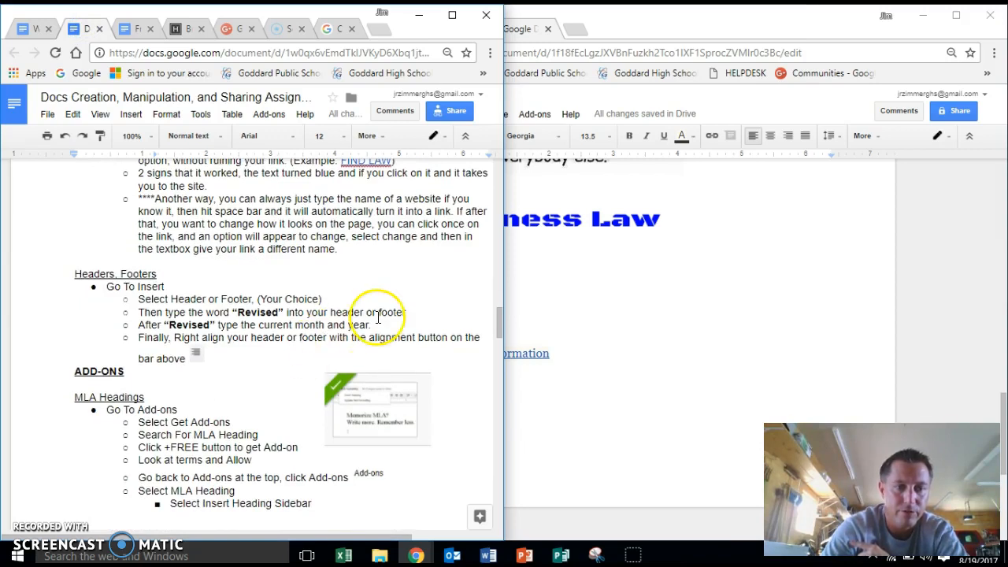
left_click(683, 199)
left_click(599, 347)
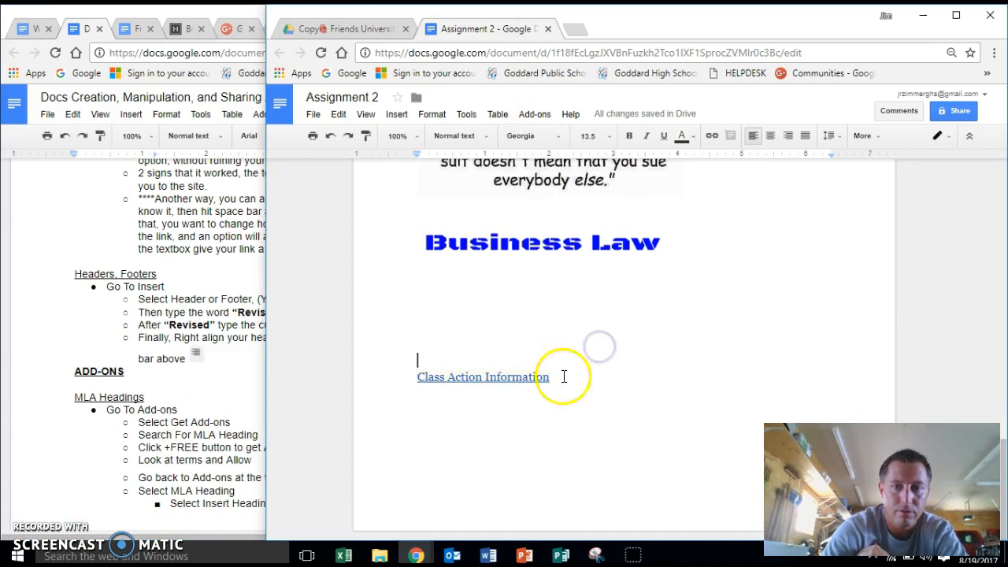
left_click(450, 421)
left_click(396, 115)
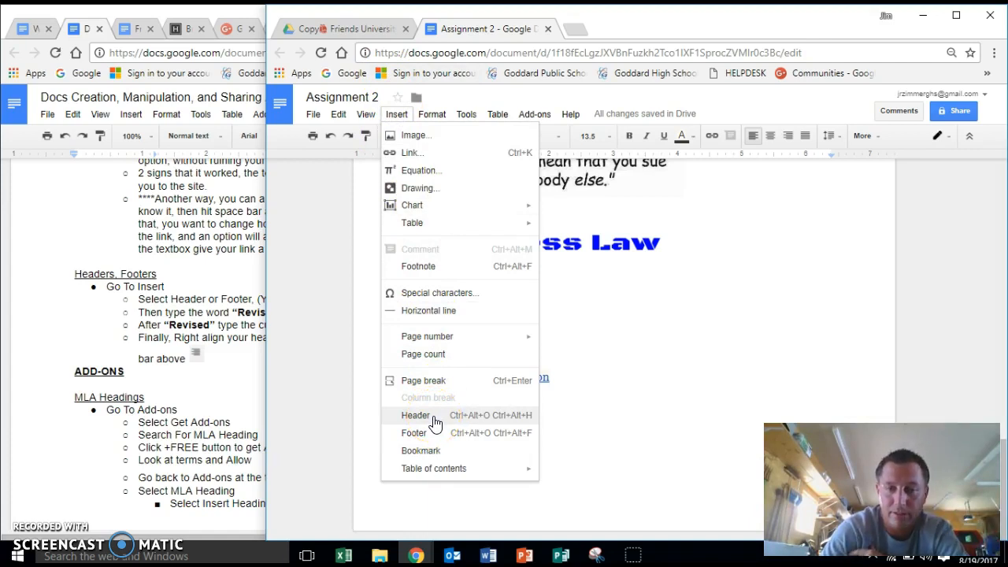
left_click(435, 417)
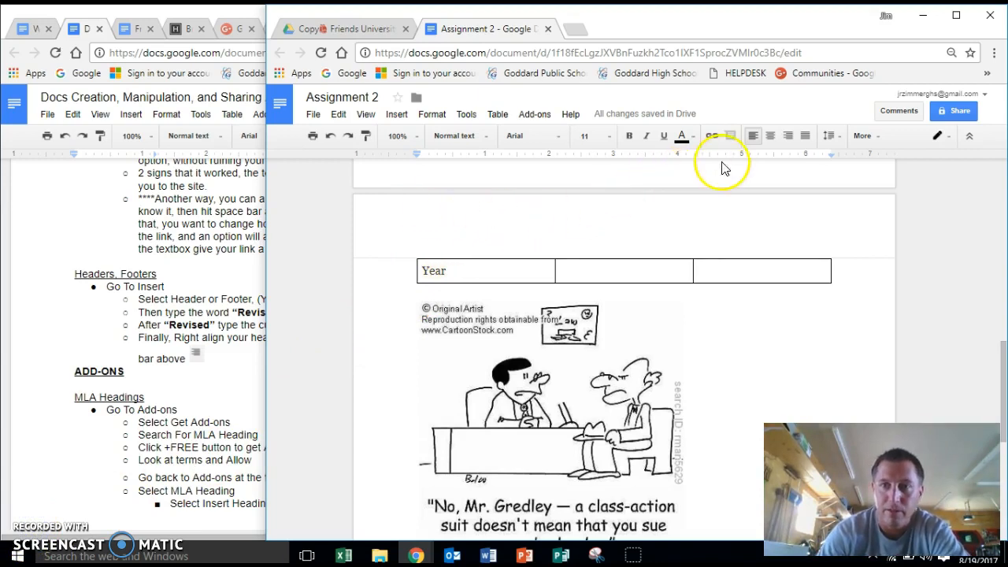
Right-align the header of Assignment 2 and enter the text "Revised August 2017" in it.
left_click(791, 137)
left_click(839, 219)
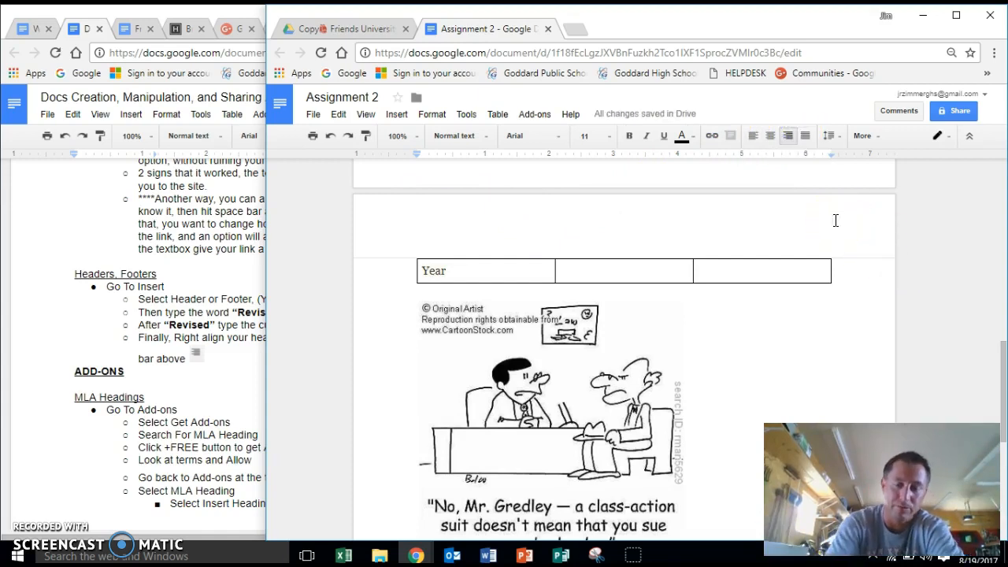
type("Revised")
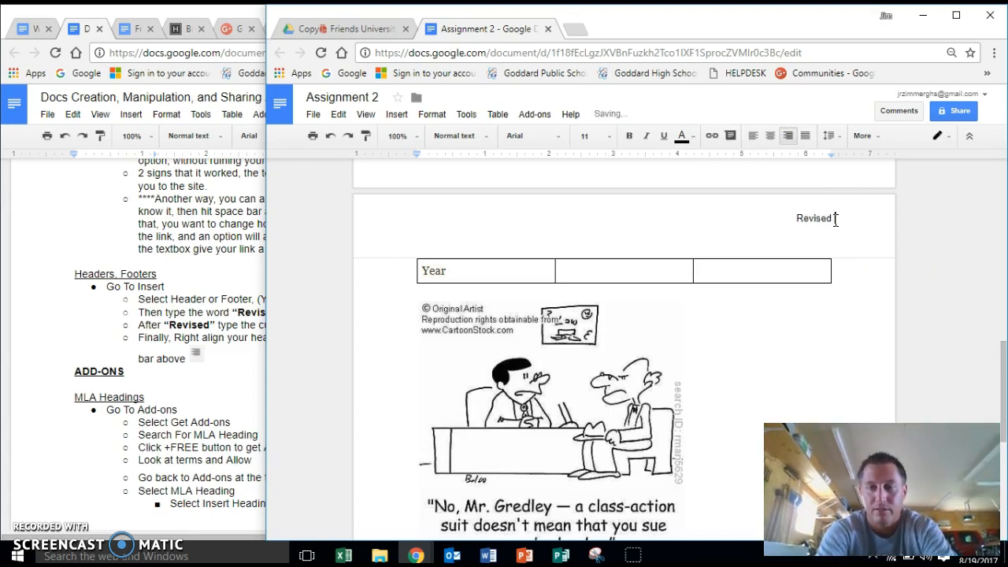
type(" August")
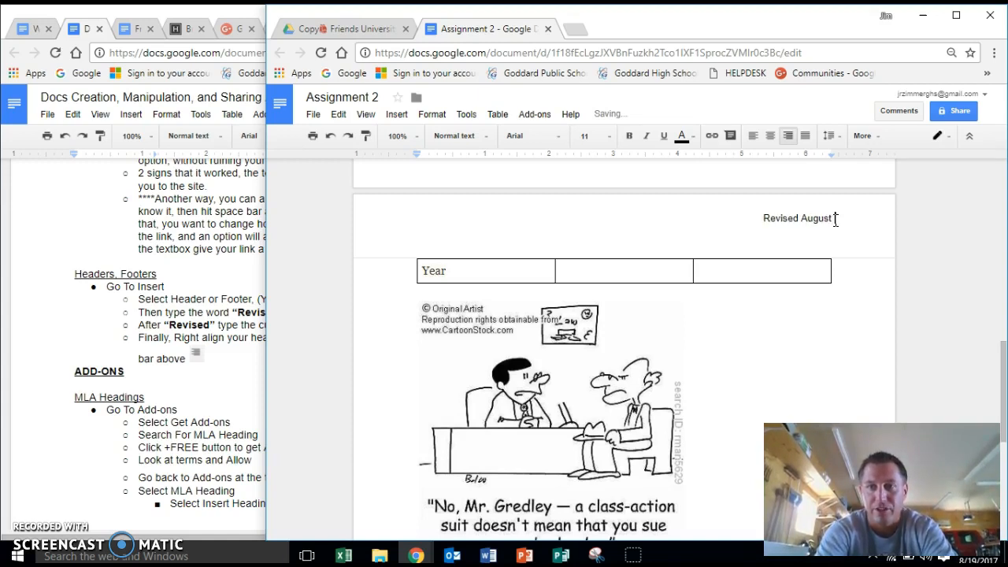
type(" 2017")
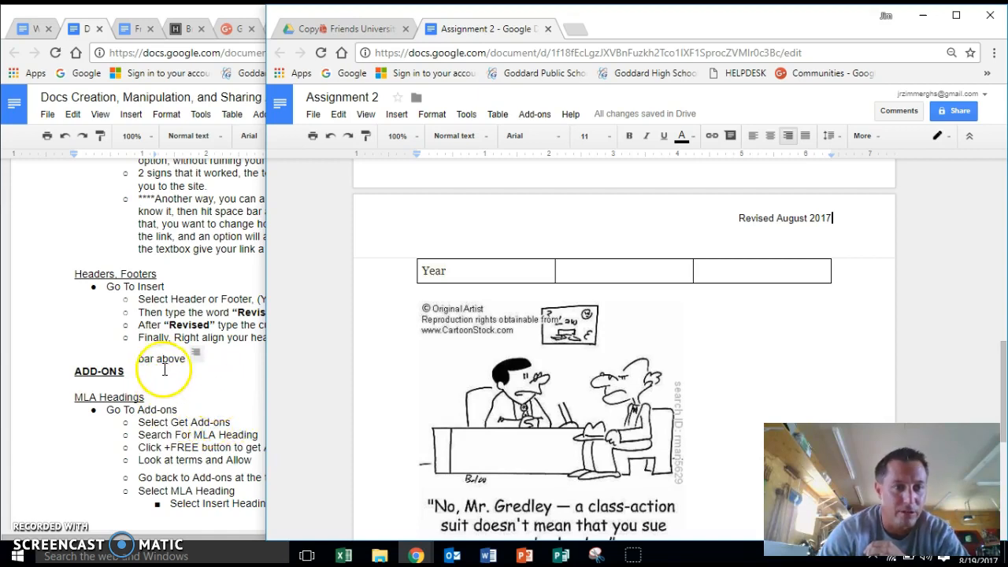
Read the MLA Headings instructions in the Add-ons section of the assignment document.
scroll(126, 347, "down", 2)
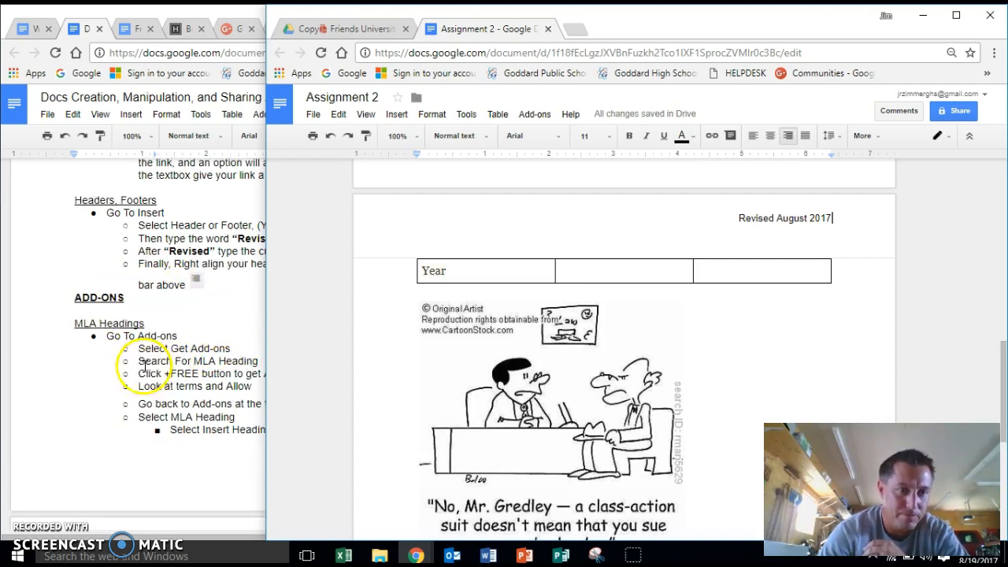
scroll(183, 364, "down", 1)
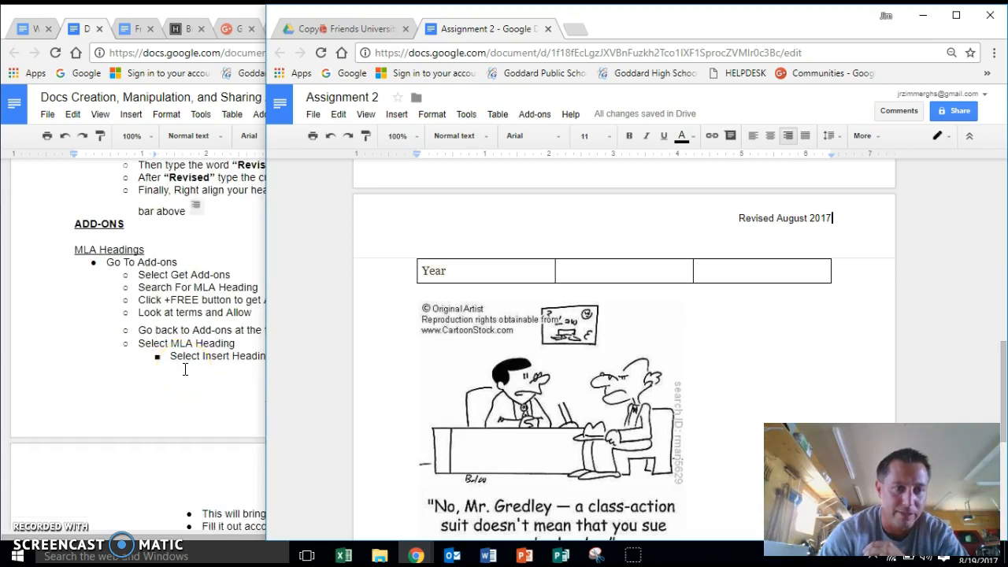